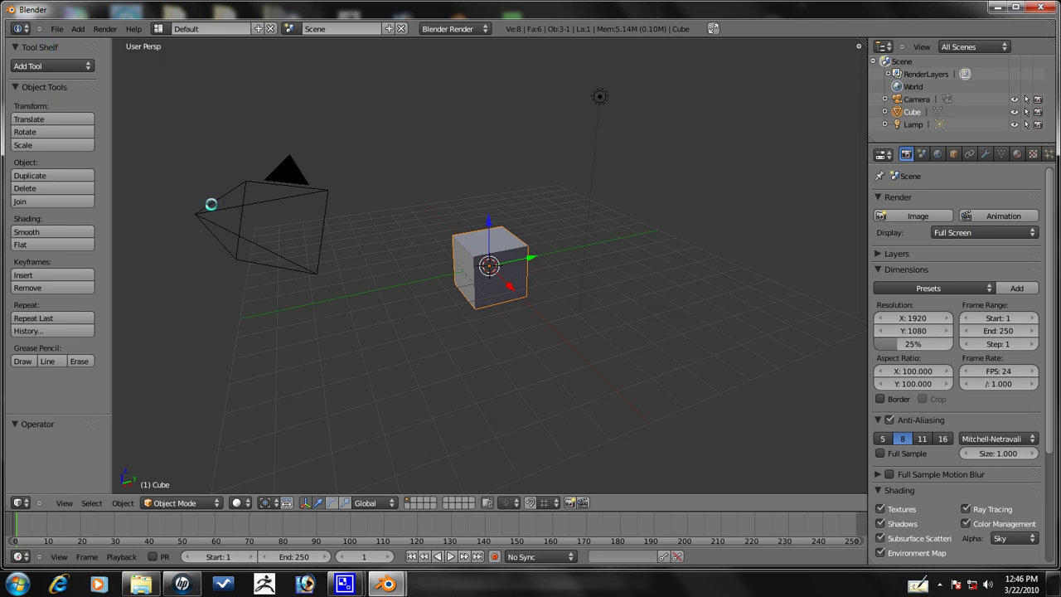
Maximize the program window and look at the default cube from several angles
middle_click_drag(210, 204, 469, 407)
scroll(474, 340, "down", 4)
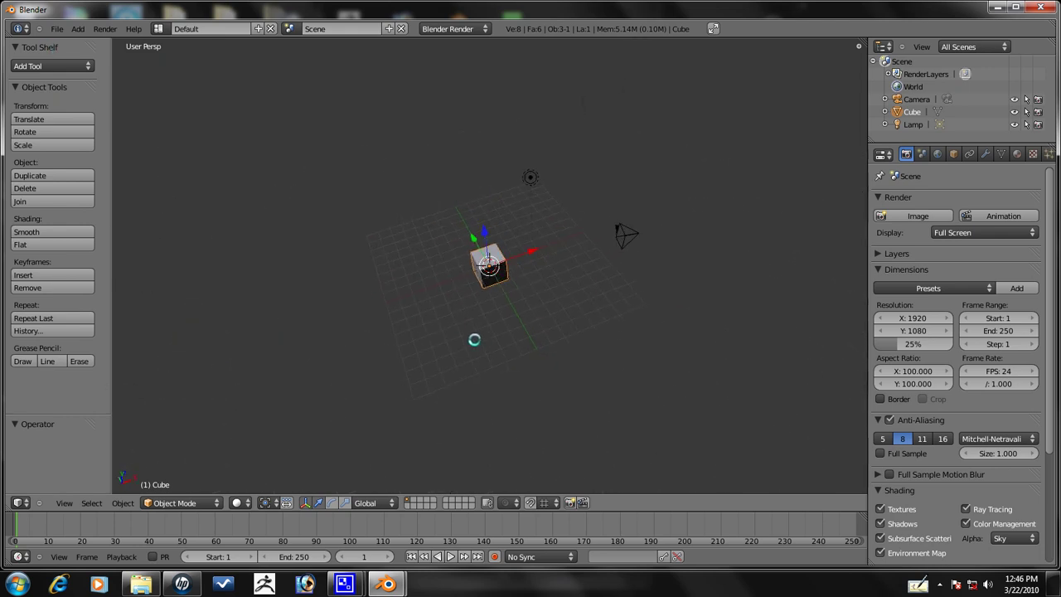
middle_click_drag(474, 340, 469, 334)
scroll(469, 334, "up", 4)
middle_click_drag(533, 348, 531, 227)
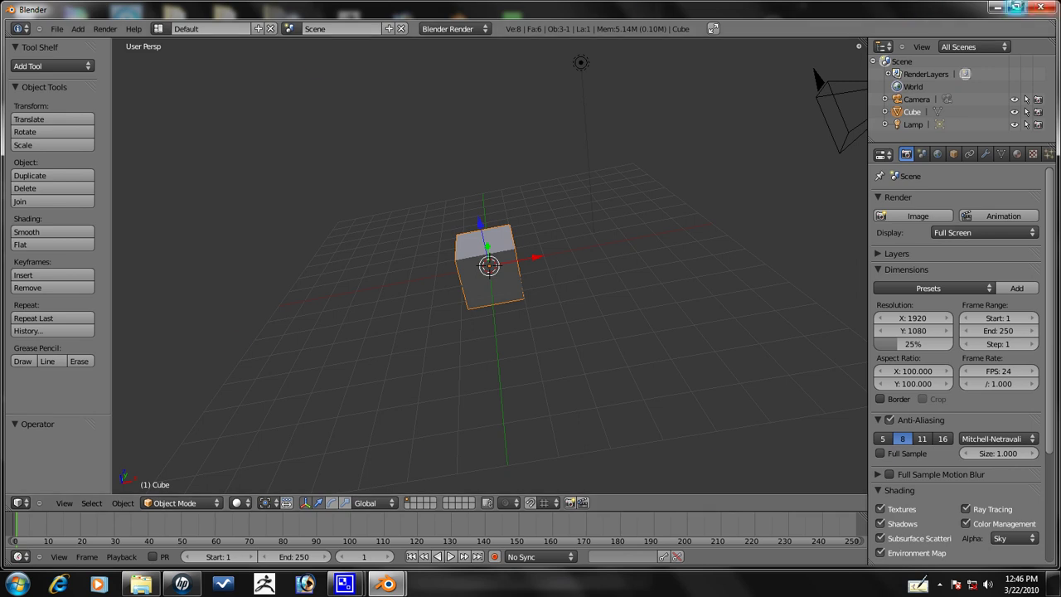
left_click(1016, 7)
scroll(580, 272, "up", 2)
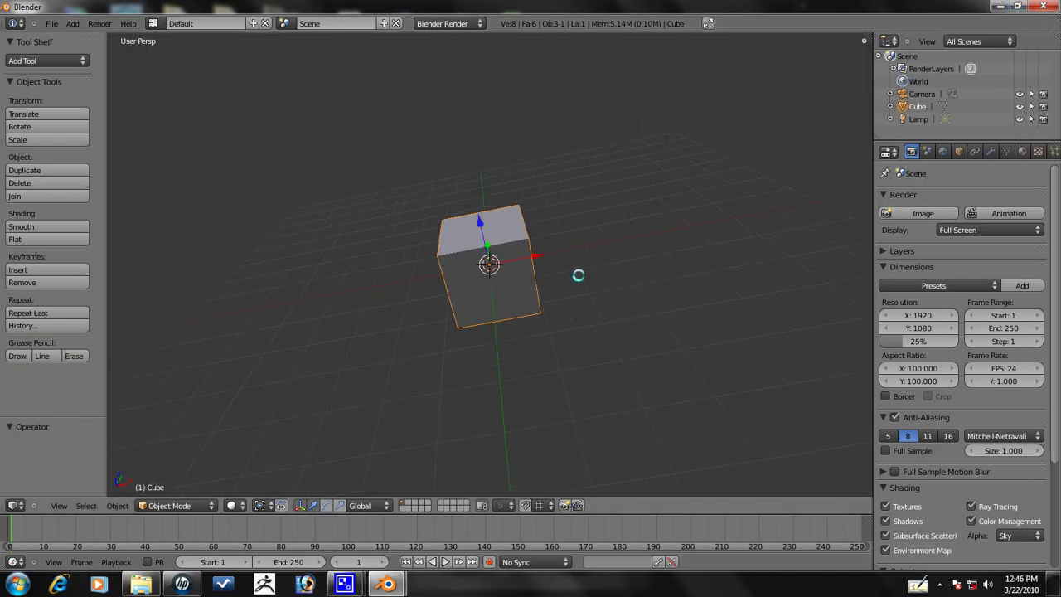
scroll(578, 275, "down", 3)
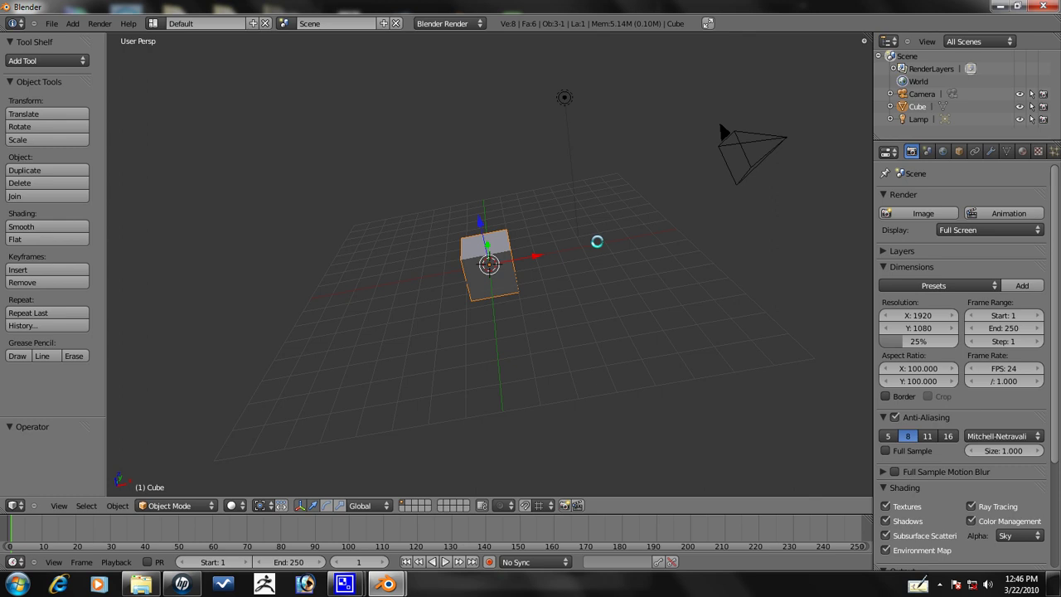
Examine the default cube in the front and side views and switch back and forth between layers 1 and 2
key("KP_1")
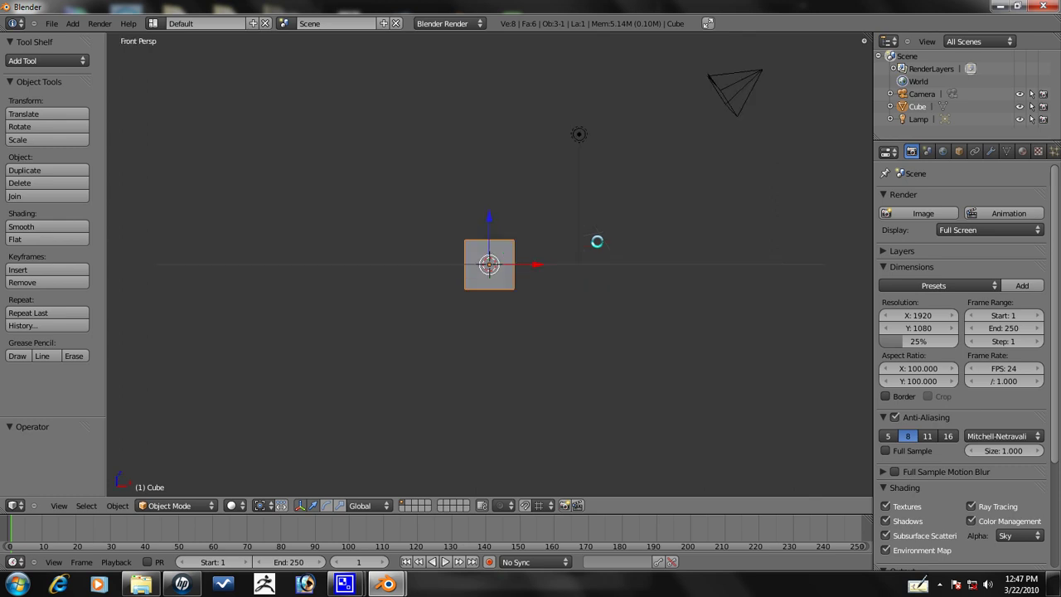
key("KP_3")
key("KP_1")
key("2")
key("1")
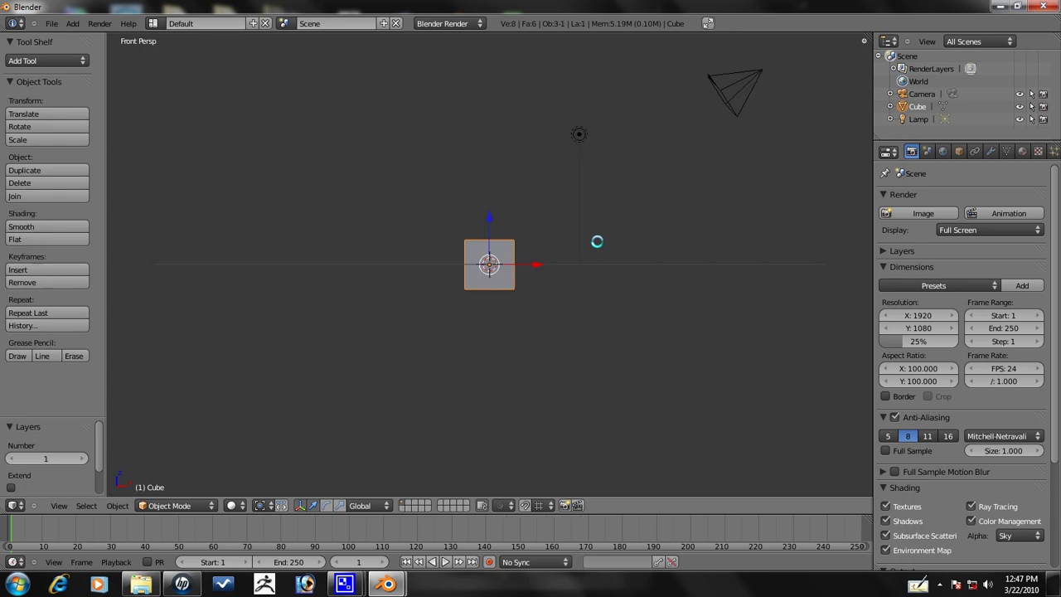
key("2")
key("1")
key("2")
key("1")
key("2")
key("1")
key("KP_3")
key("KP_1")
scroll(488, 252, "up", 2)
middle_click_drag(487, 252, 465, 330)
scroll(459, 294, "down", 2)
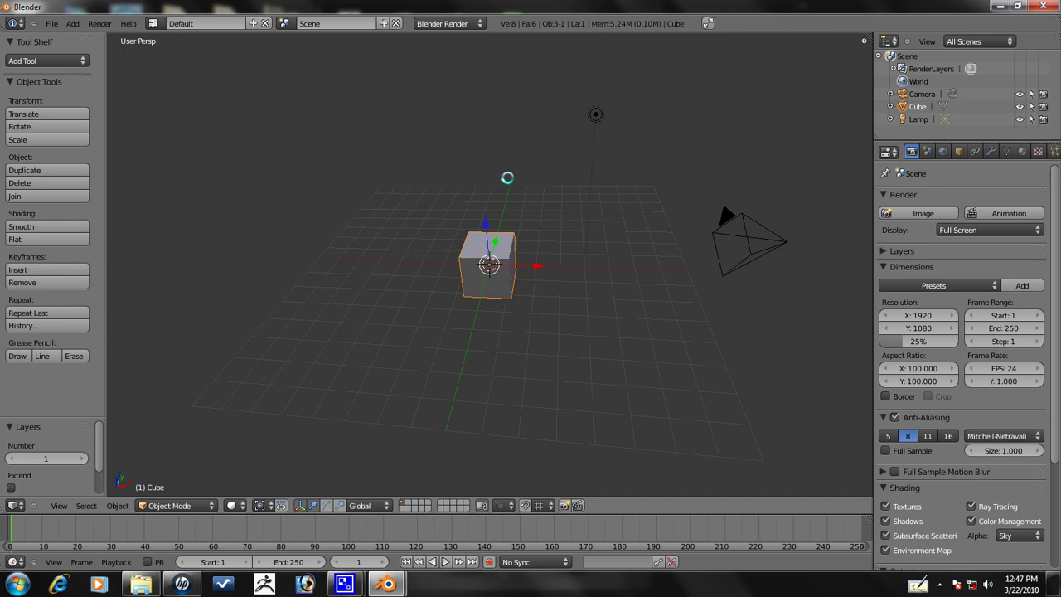
scroll(507, 178, "up", 3)
scroll(516, 266, "down", 1)
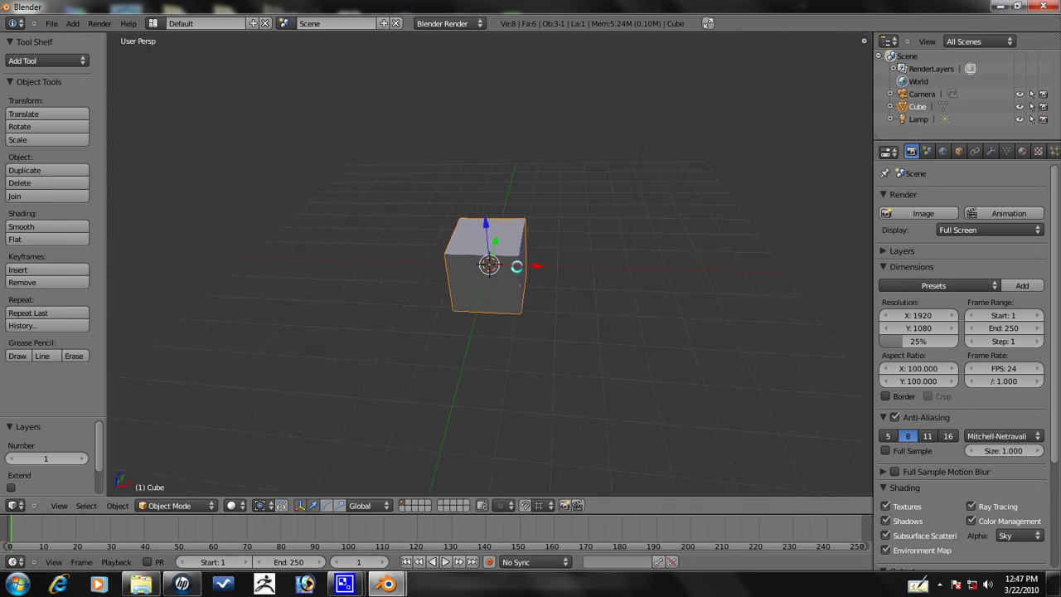
scroll(511, 253, "down", 2)
scroll(518, 274, "up", 3)
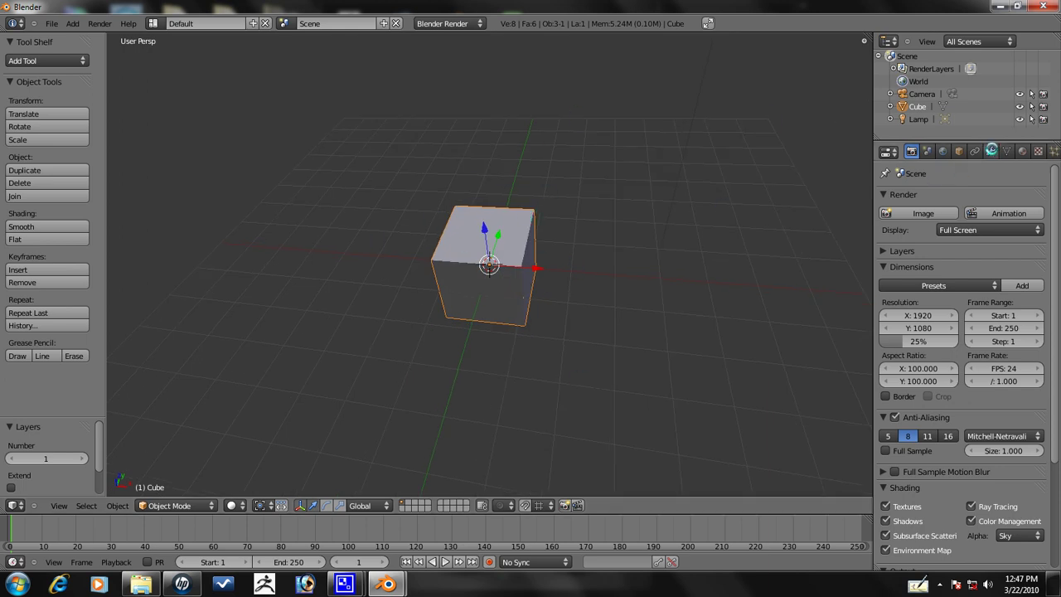
Dismiss the Windows color scheme prompt and add an Array modifier to the cube
left_click(991, 151)
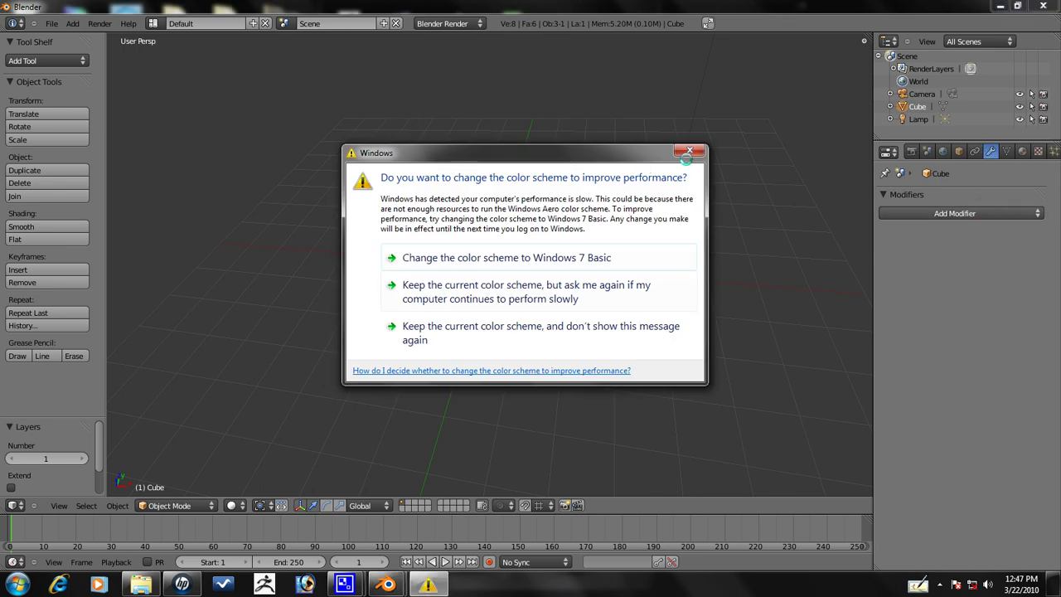
left_click(688, 154)
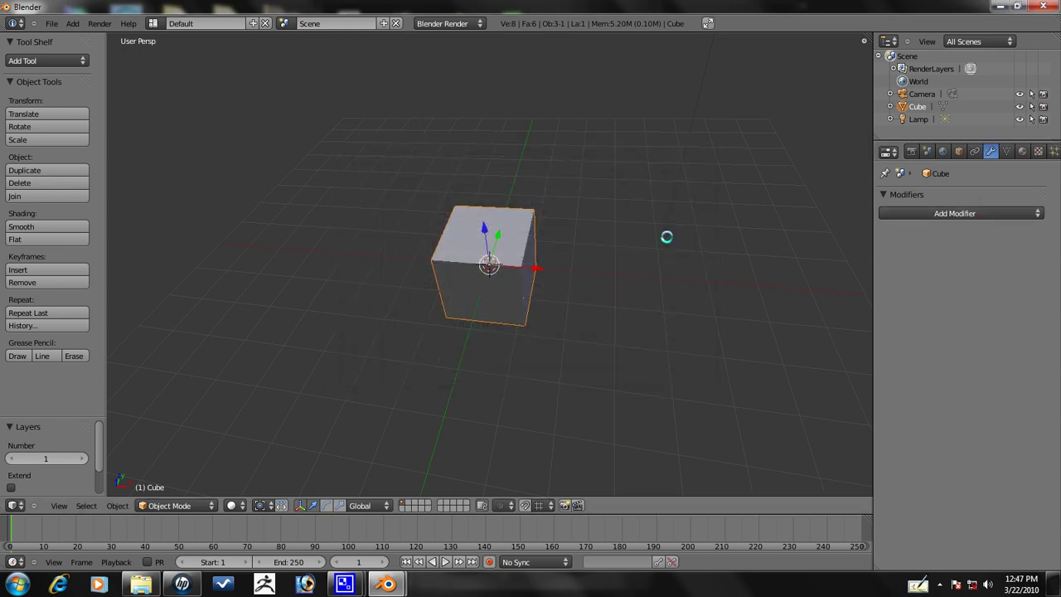
left_click(930, 211)
left_click(938, 206)
left_click(940, 209)
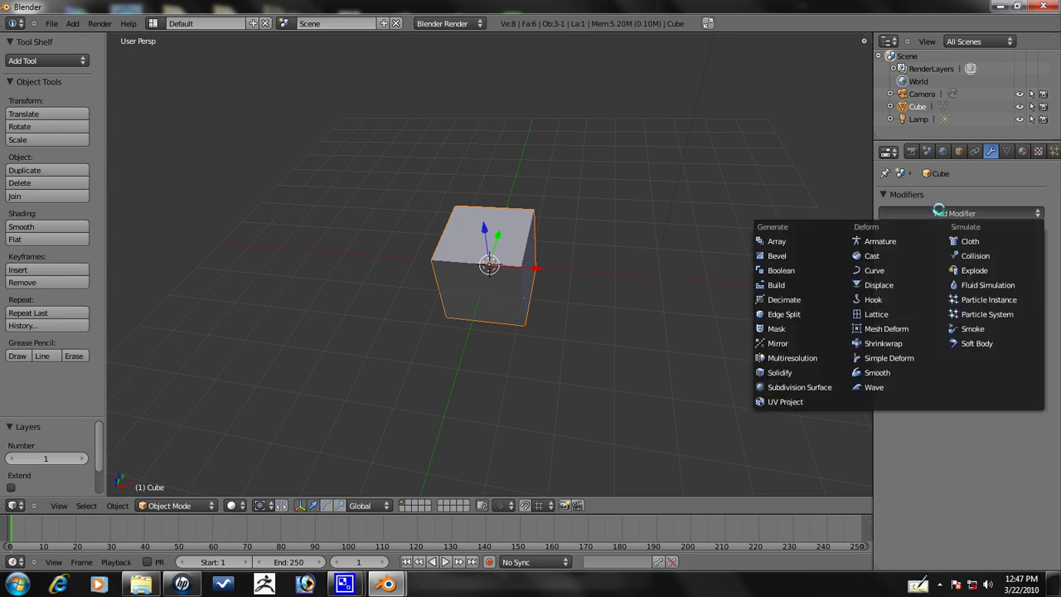
left_click(805, 240)
middle_click_drag(482, 326, 566, 259)
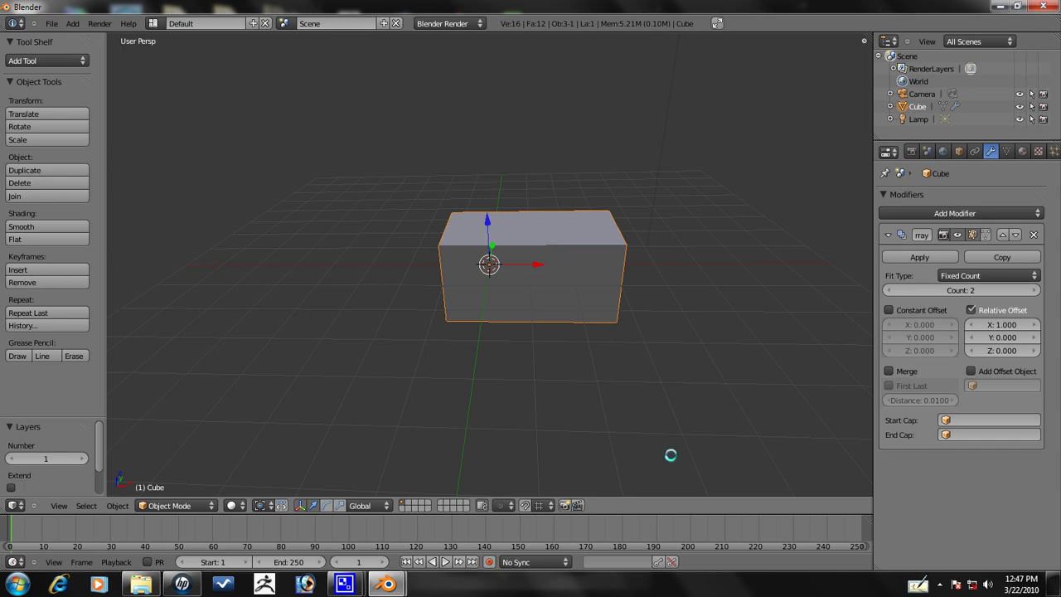
Set the count of the cube's Array modifier to 15
left_click(1036, 290)
left_click(1036, 289)
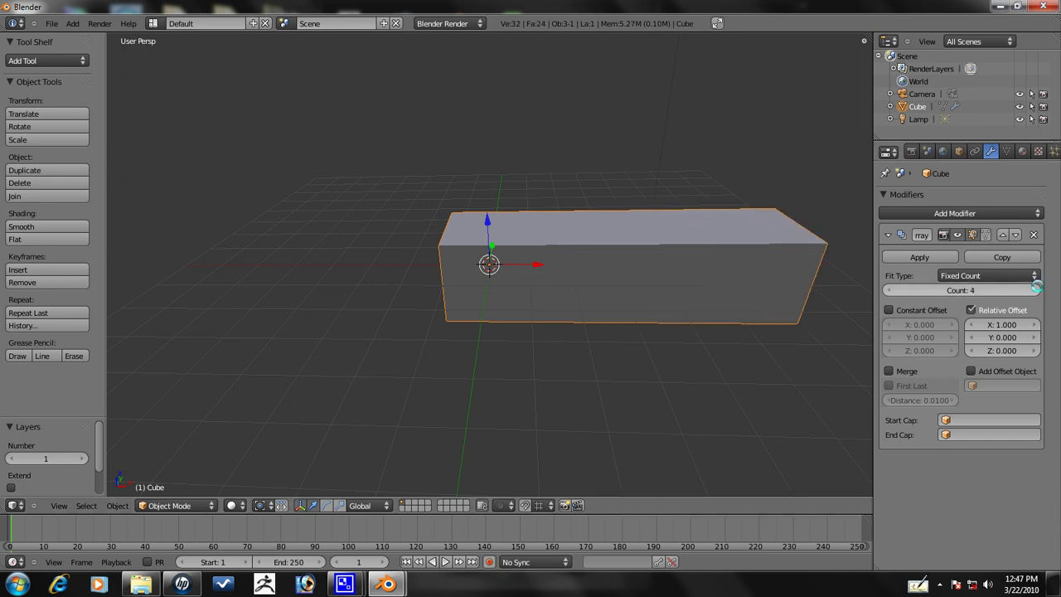
left_click(1036, 289)
left_click(1036, 289)
left_click(1037, 287)
left_click(1037, 286)
middle_click_drag(478, 304, 259, 331, "shift")
scroll(423, 292, "down", 3)
middle_click_drag(438, 276, 467, 294)
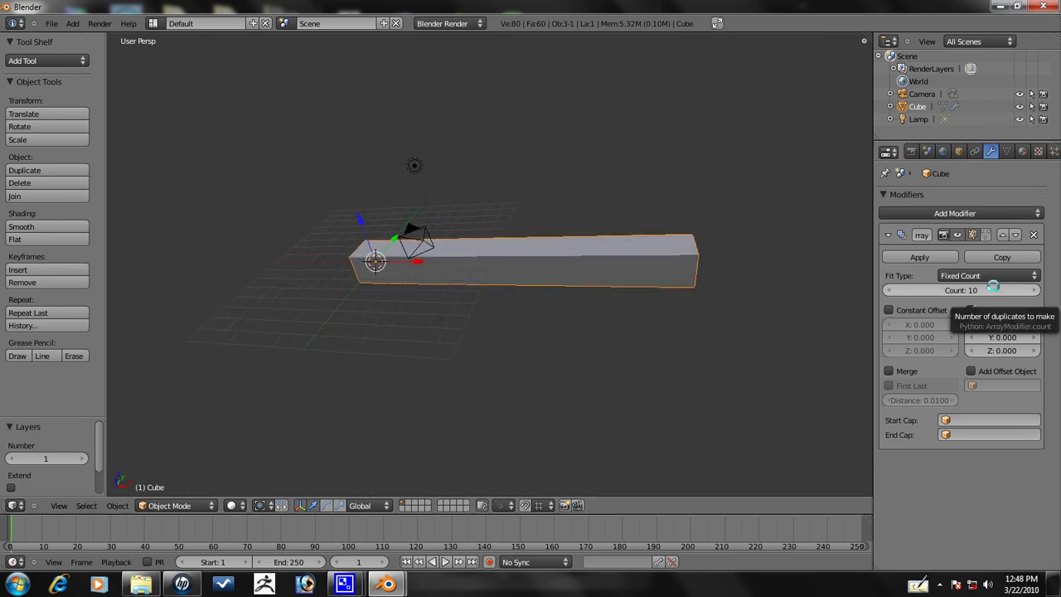
left_click(1035, 290)
left_click(1035, 290)
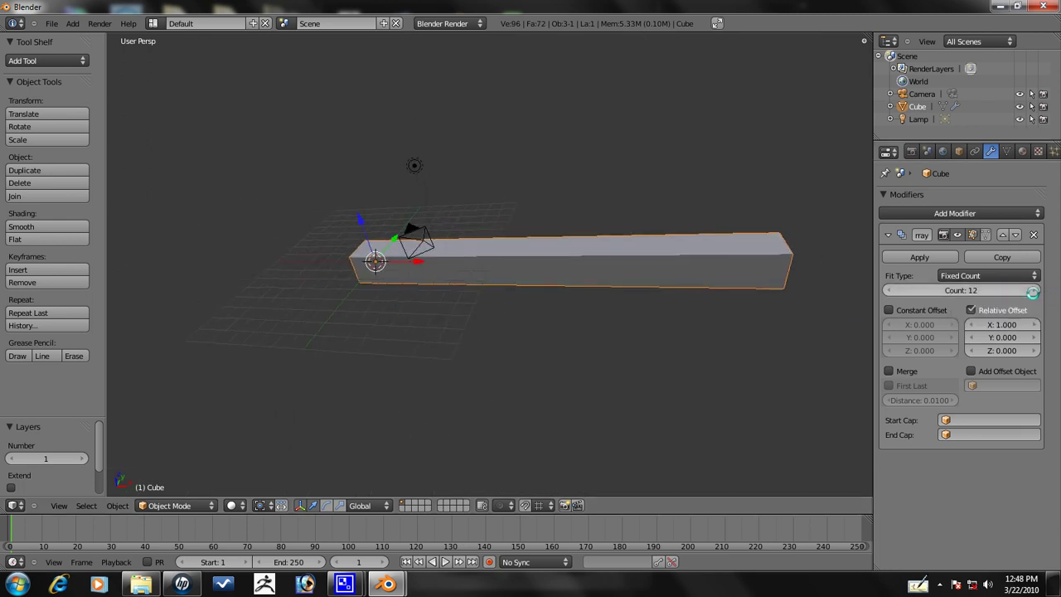
left_click(1034, 290)
left_click(1035, 290)
left_click(1035, 290)
Examine the full length of the arrayed cube from the front and in perspective
middle_click_drag(502, 296, 218, 354, "shift")
middle_click_drag(315, 348, 330, 322)
key("KP_1")
scroll(486, 247, "down", 4)
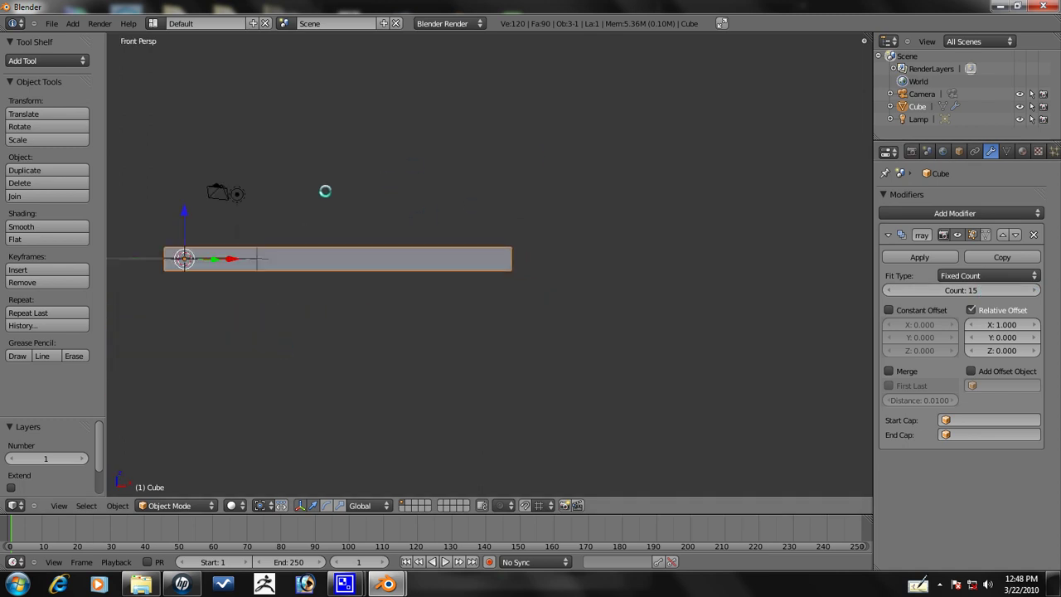
middle_click_drag(335, 207, 399, 284, "shift")
scroll(485, 217, "down", 4)
scroll(399, 284, "up", 3)
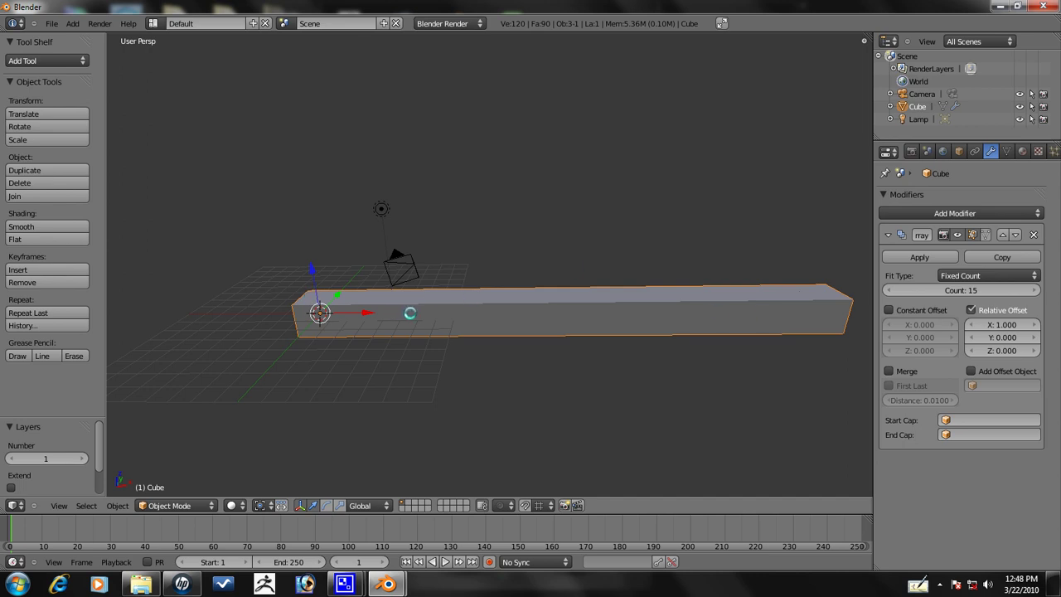
scroll(356, 320, "up", 3)
middle_click_drag(336, 320, 435, 304, "shift")
scroll(498, 302, "down", 2)
key("shift+a")
key("space")
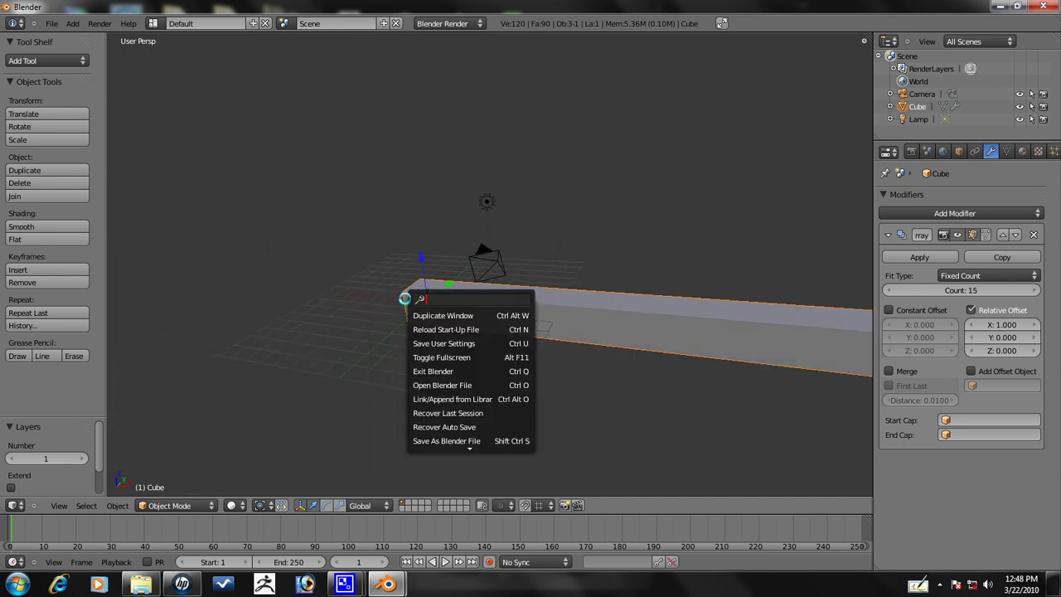
key("Down")
key("Down")
key("Down")
key("Down")
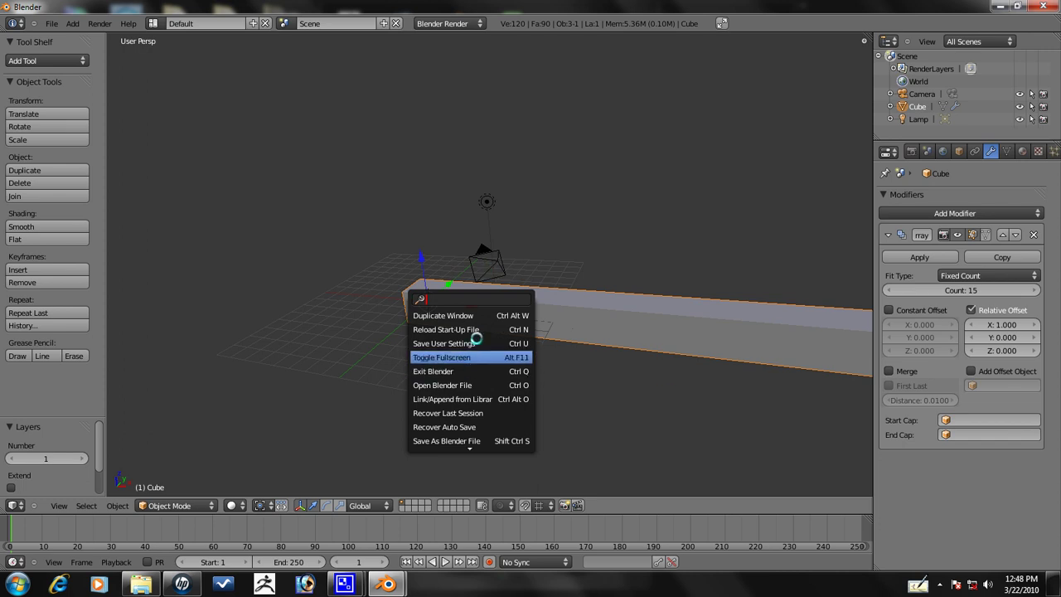
key("Up")
key("Up")
key("shift+a")
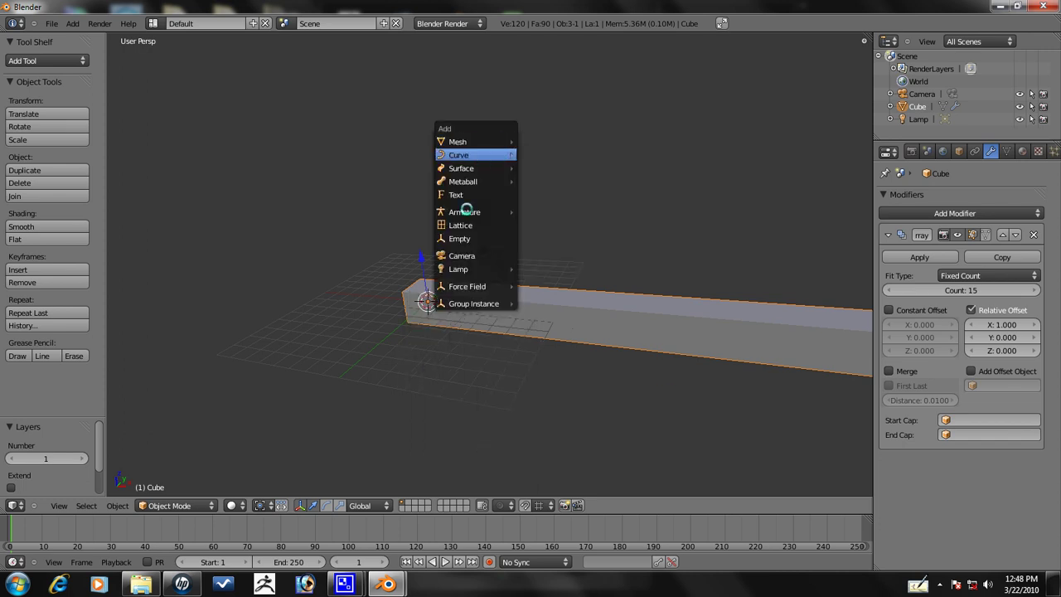
key("Escape")
Add an Empty at the 3D cursor and hide the arrayed cube
key("shift+a")
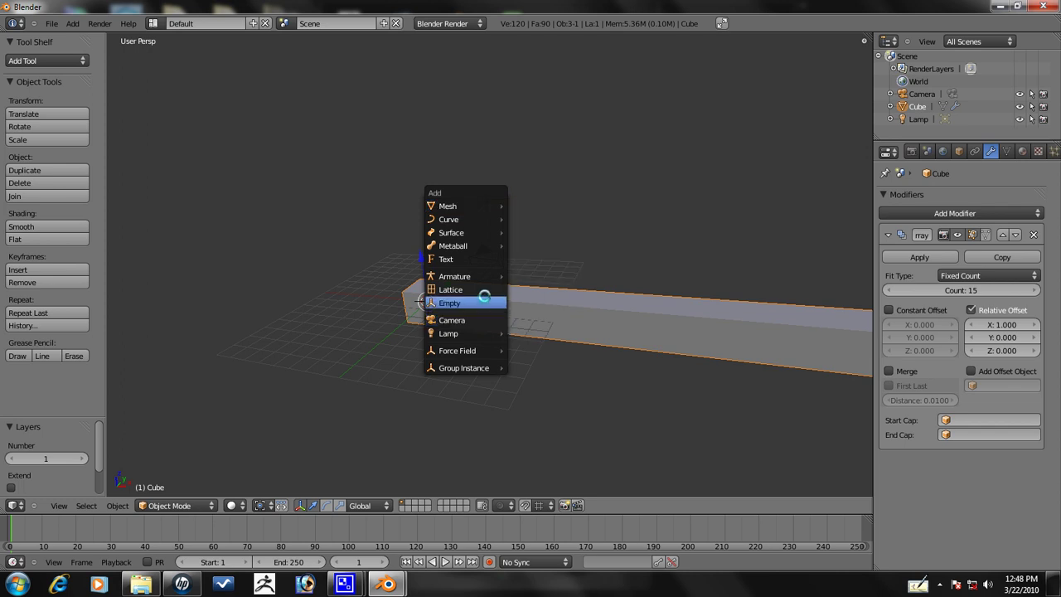
left_click(484, 297)
scroll(479, 301, "up", 5)
middle_click_drag(398, 324, 438, 288)
right_click(543, 308)
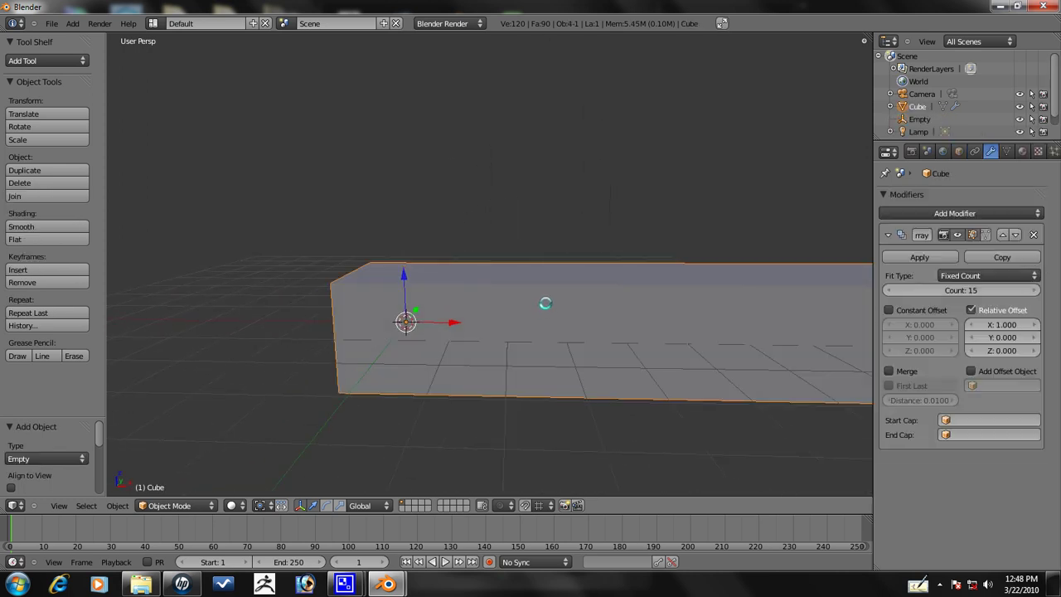
key("h")
Select the Empty at the origin and rename it 1
right_click(415, 315)
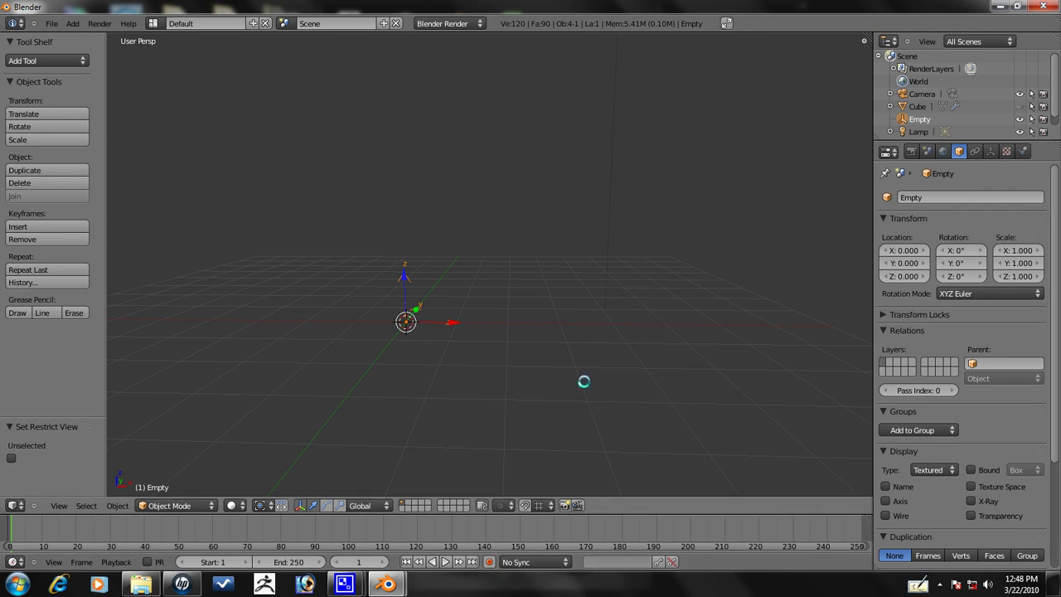
key("n")
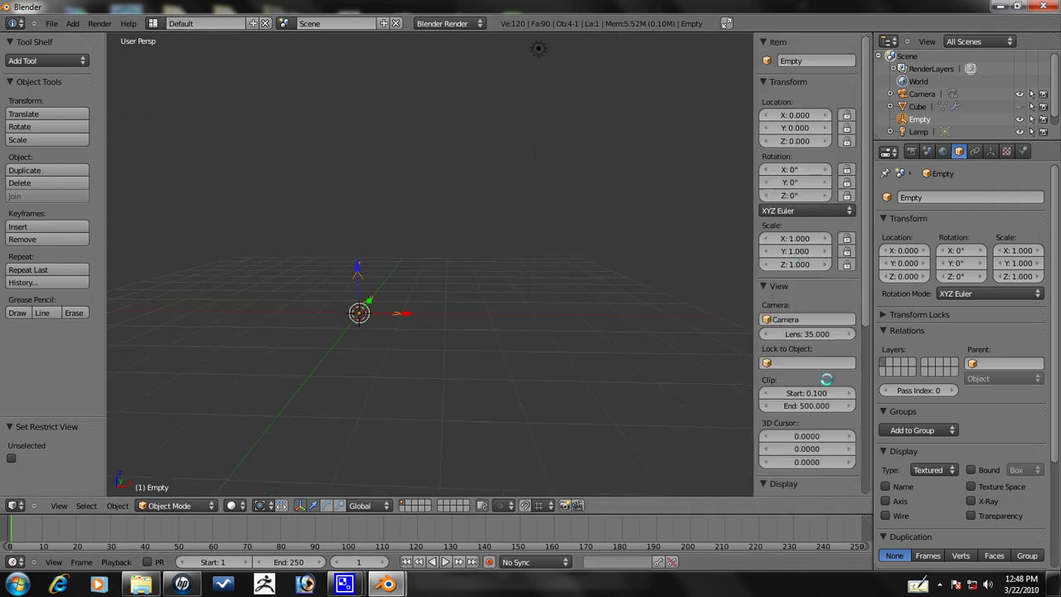
scroll(804, 328, "down", 2)
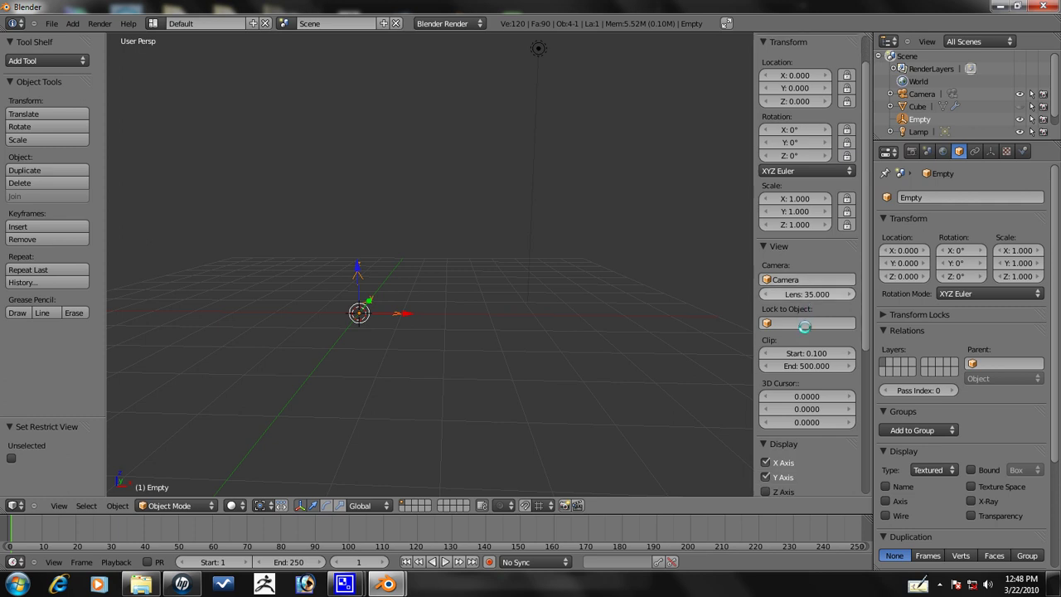
scroll(809, 330, "up", 2)
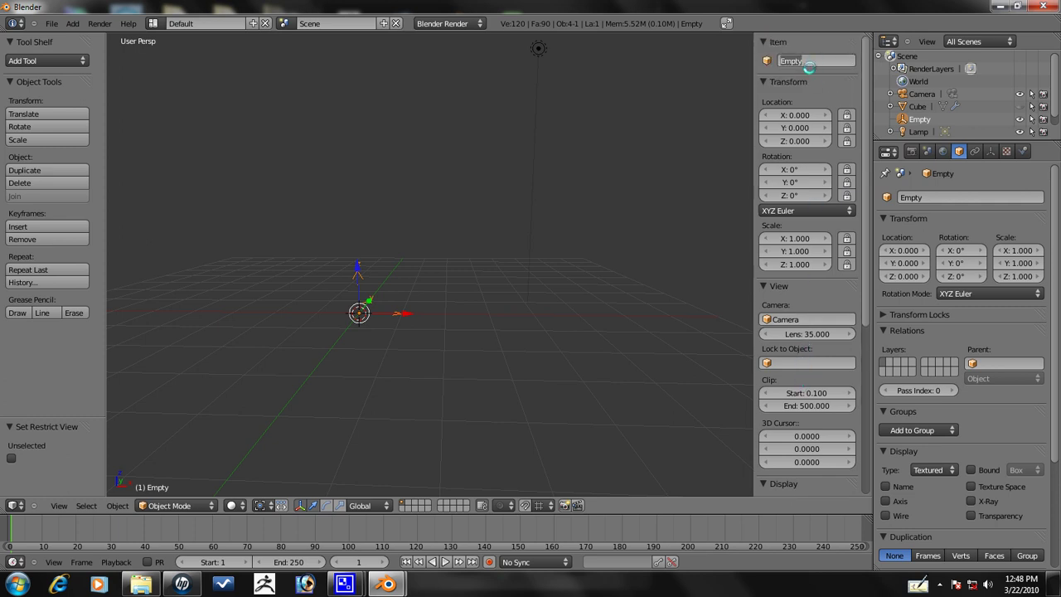
type("1")
key("Return")
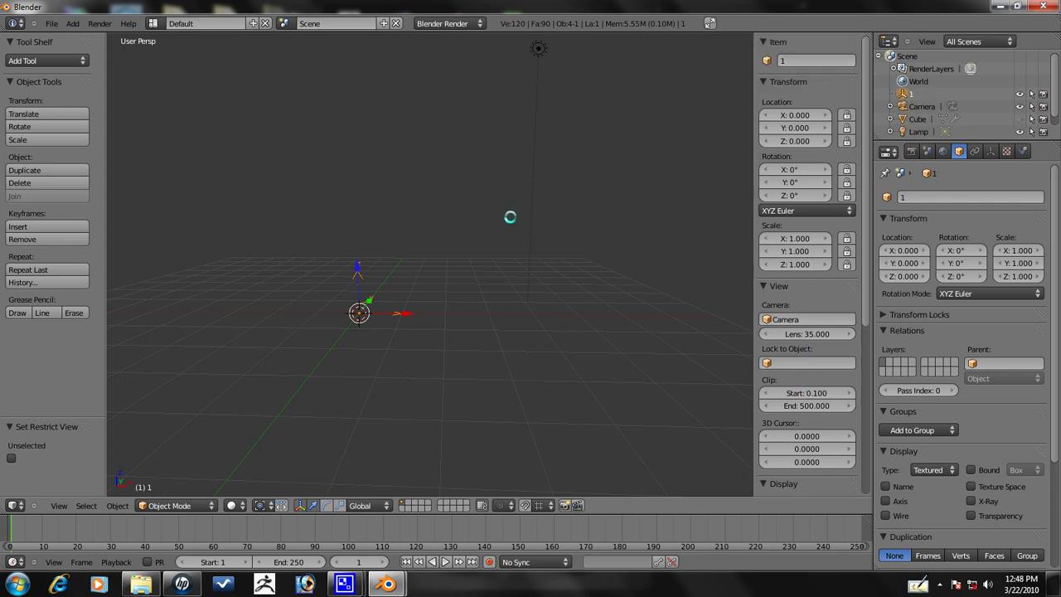
Duplicate empty 1 in place and rename the copy 2
key("shift+d")
right_click(613, 113)
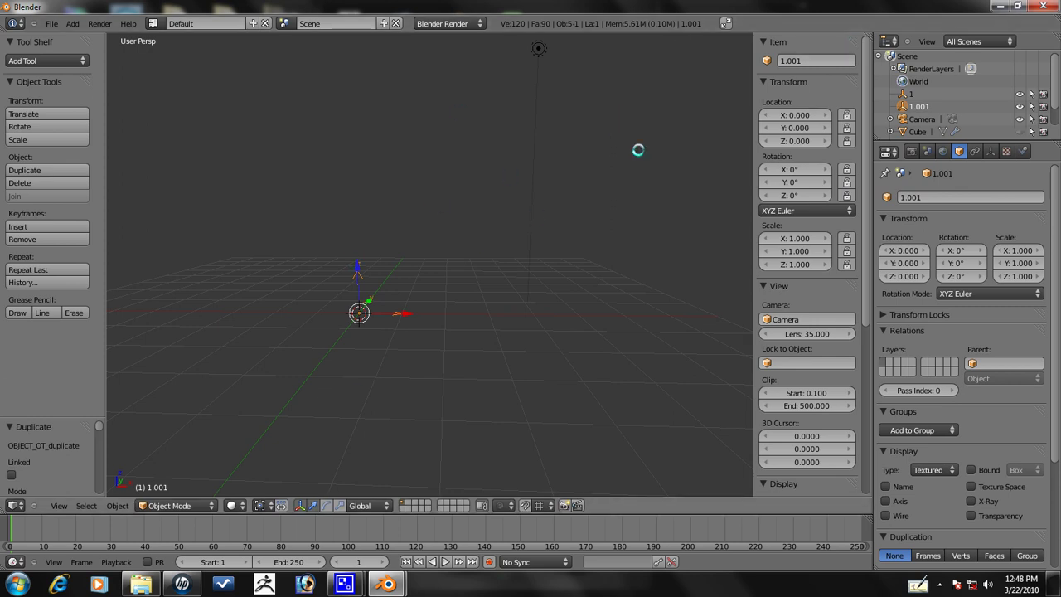
left_click(817, 60)
type("2")
key("Return")
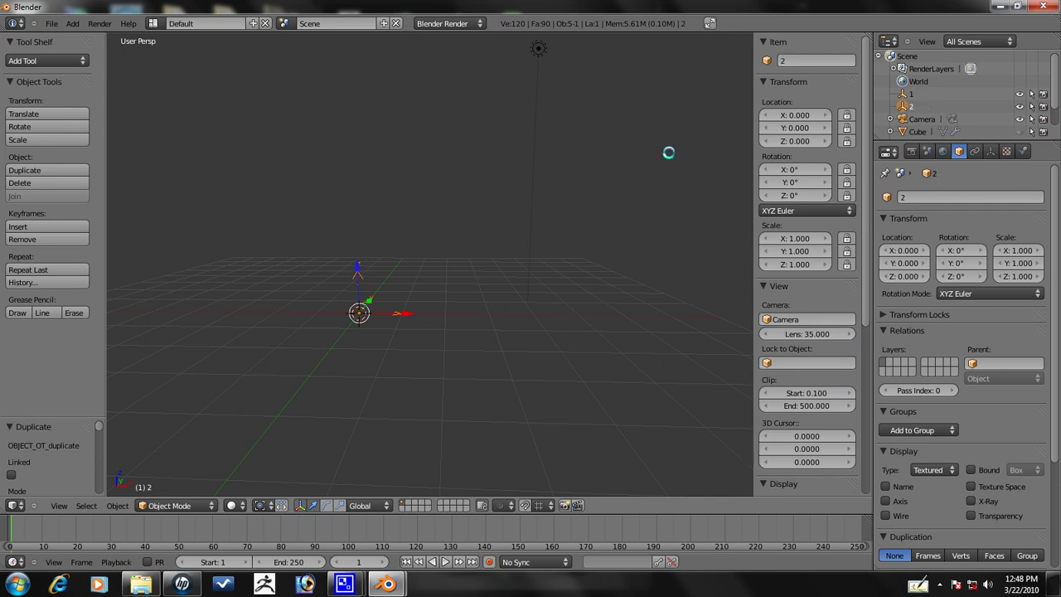
scroll(324, 329, "up", 9)
scroll(183, 367, "down", 7)
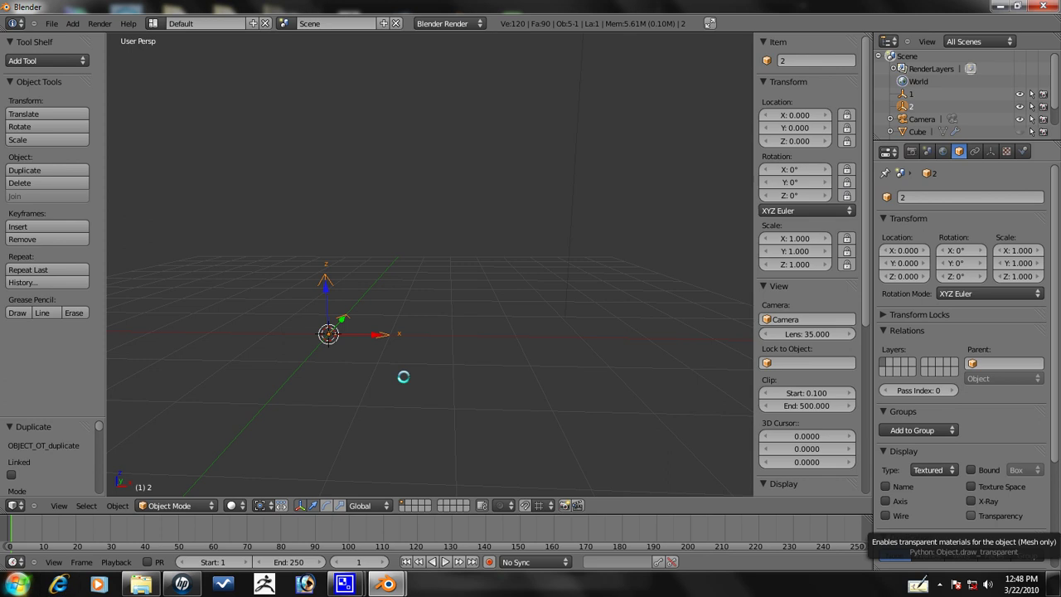
Hide the viewport's two side panels and open the display settings of empty 2
key("n")
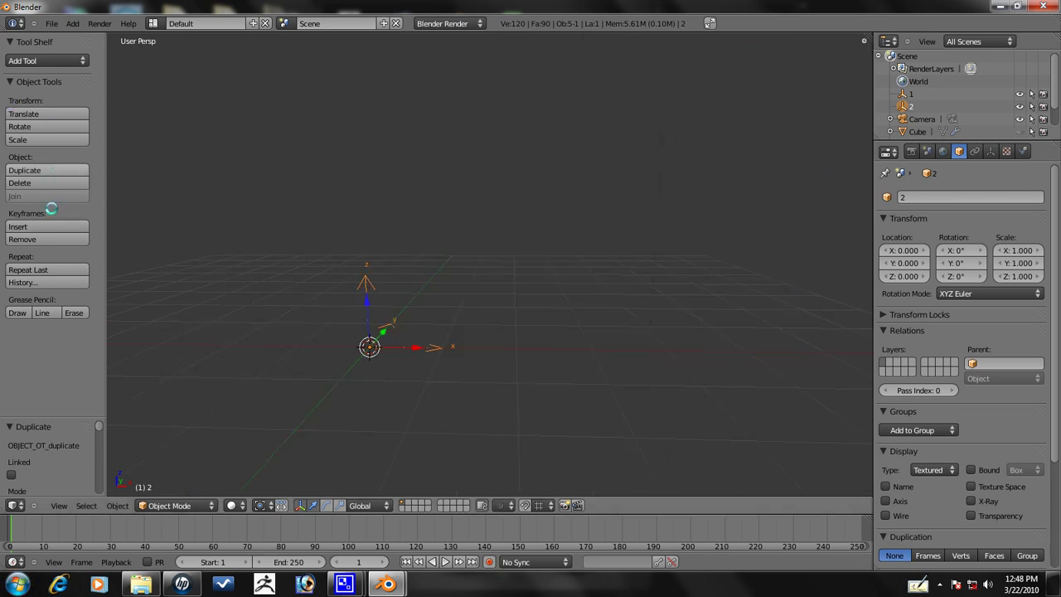
key("t")
key("Home")
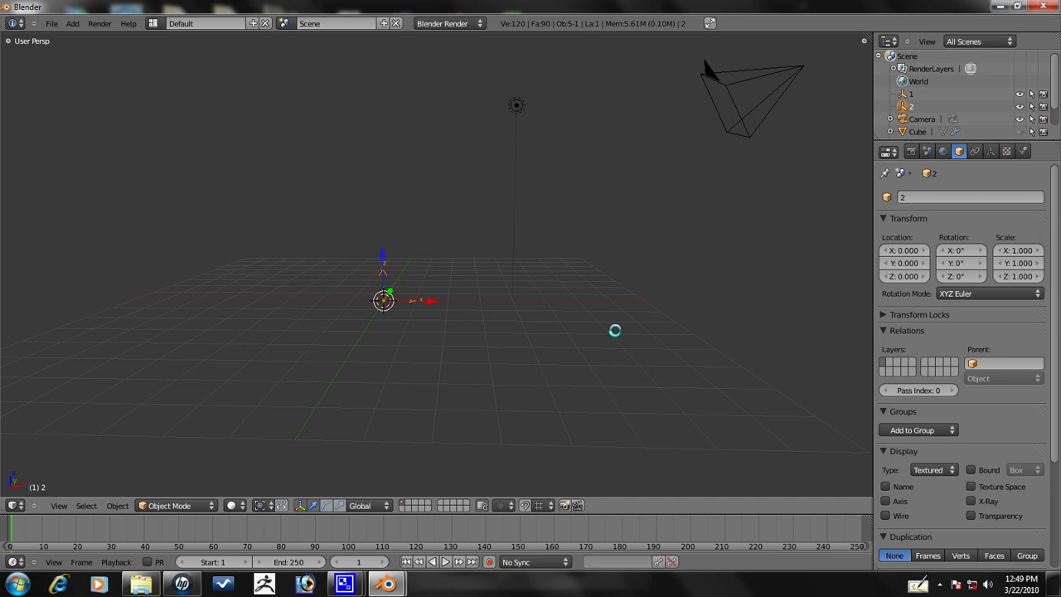
left_click(991, 150)
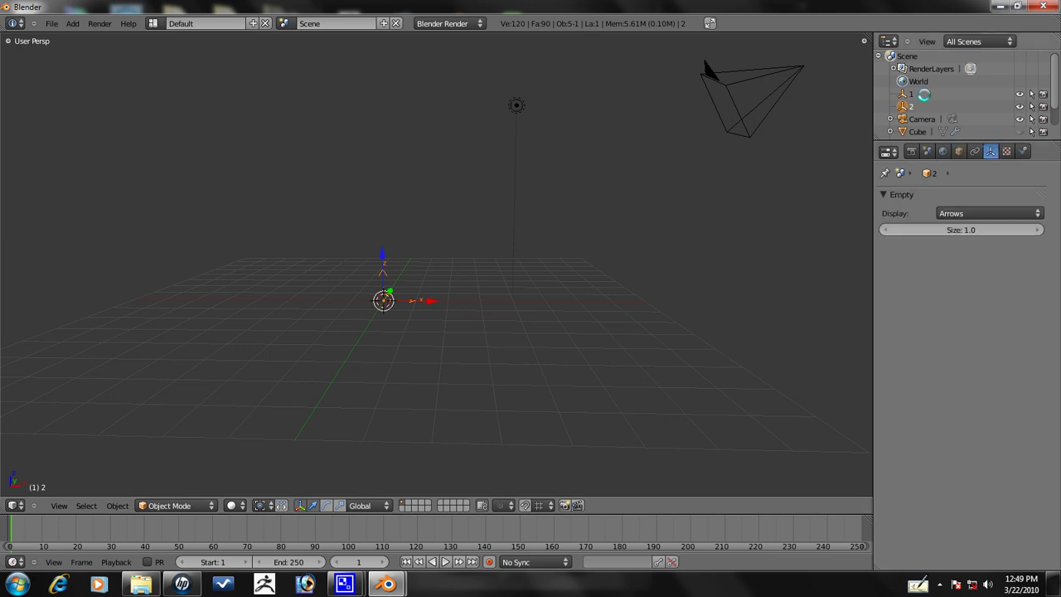
Change the display type of empty 2 to Plain Axes and set its display size to 2.0
left_click(965, 213)
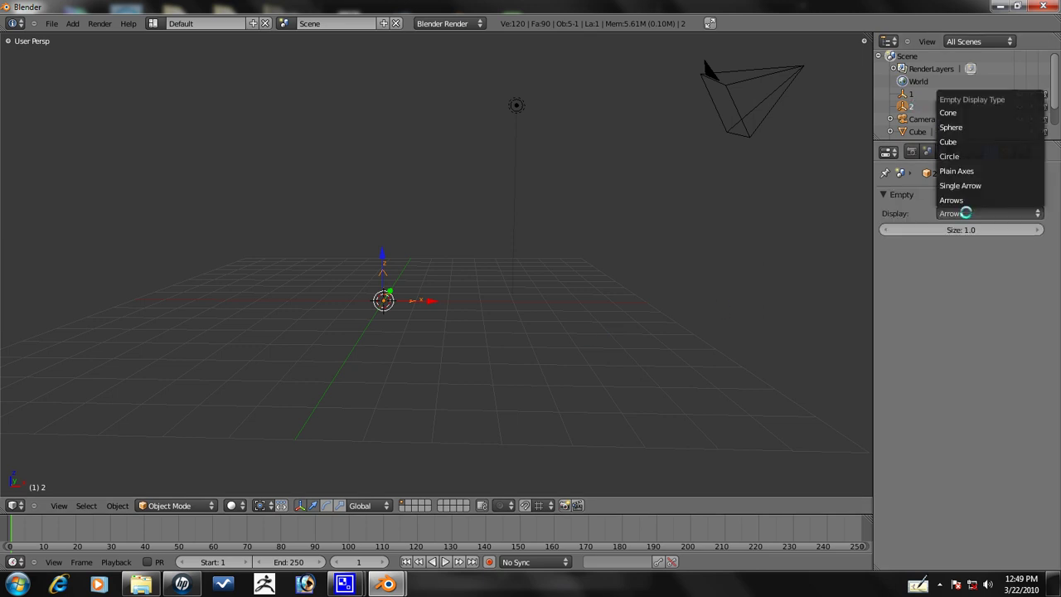
left_click(957, 184)
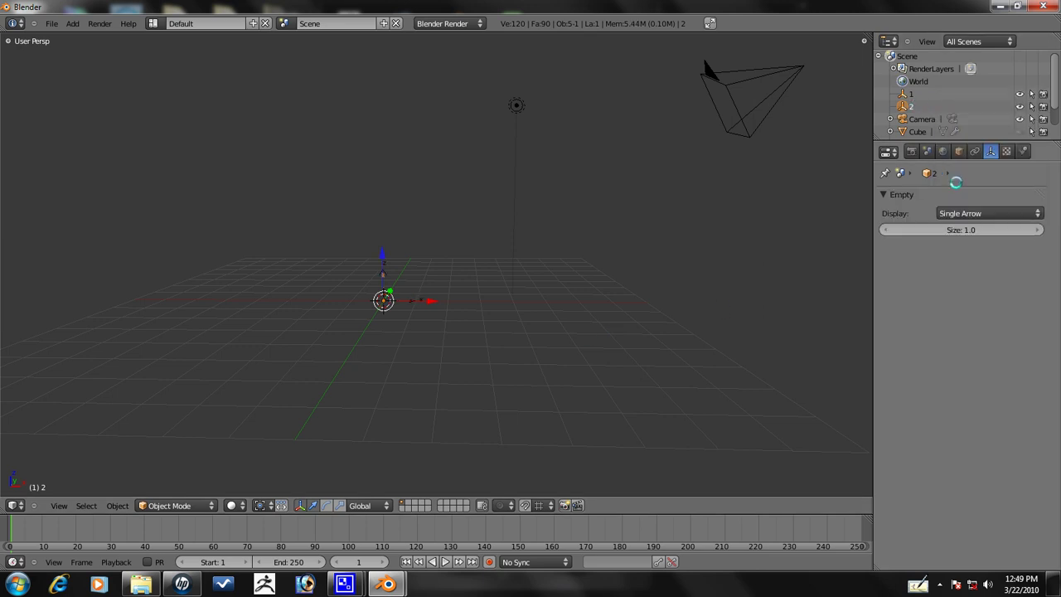
left_click(962, 213)
left_click(961, 171)
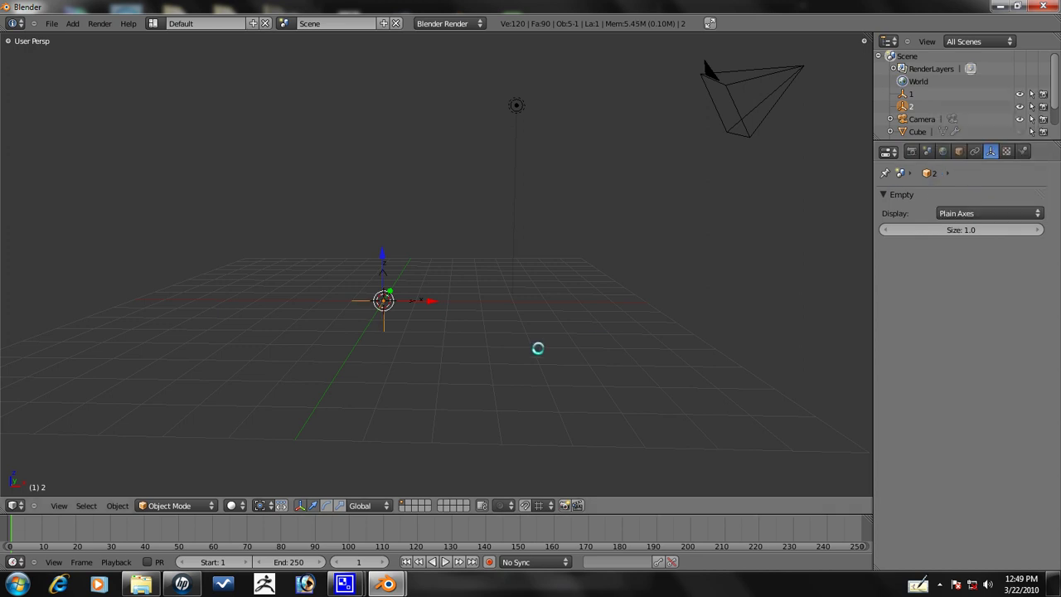
scroll(414, 339, "up", 3)
scroll(414, 338, "down", 1)
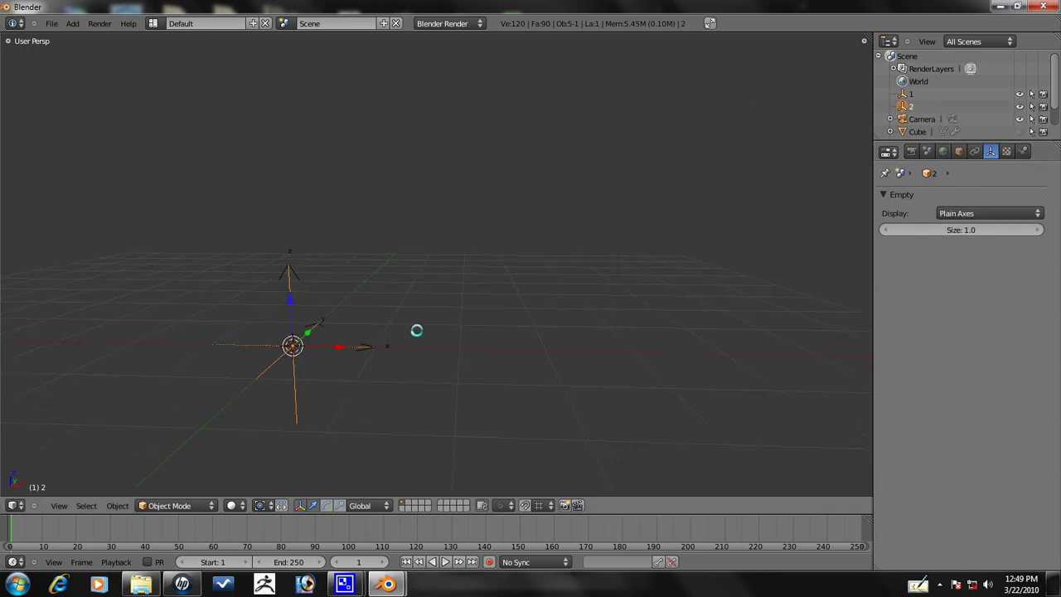
left_click(955, 228)
type("2")
key("Return")
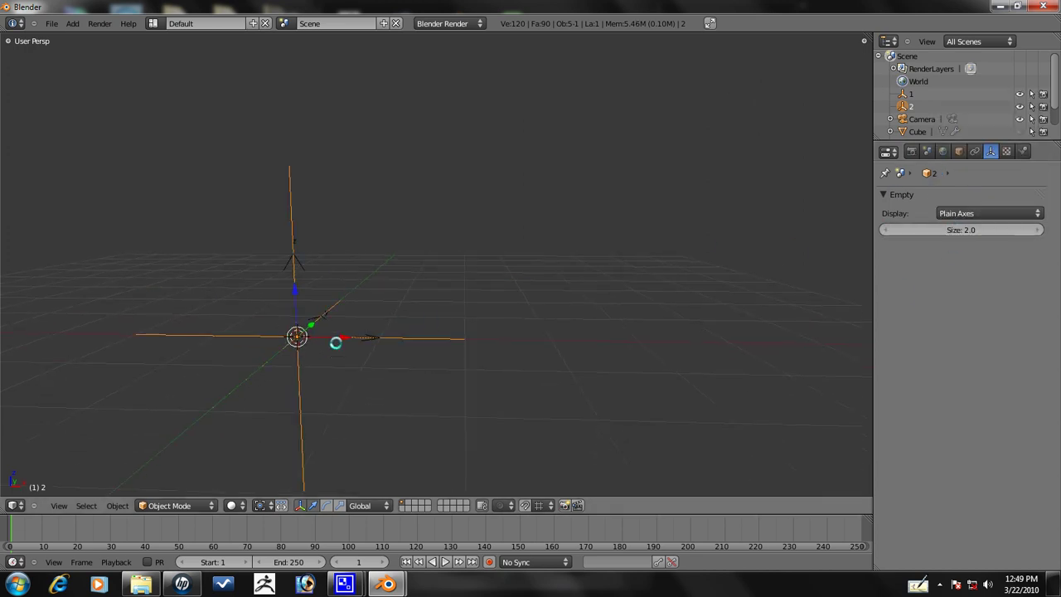
Select empty 1 and set its display size to 2.0
right_click(379, 347)
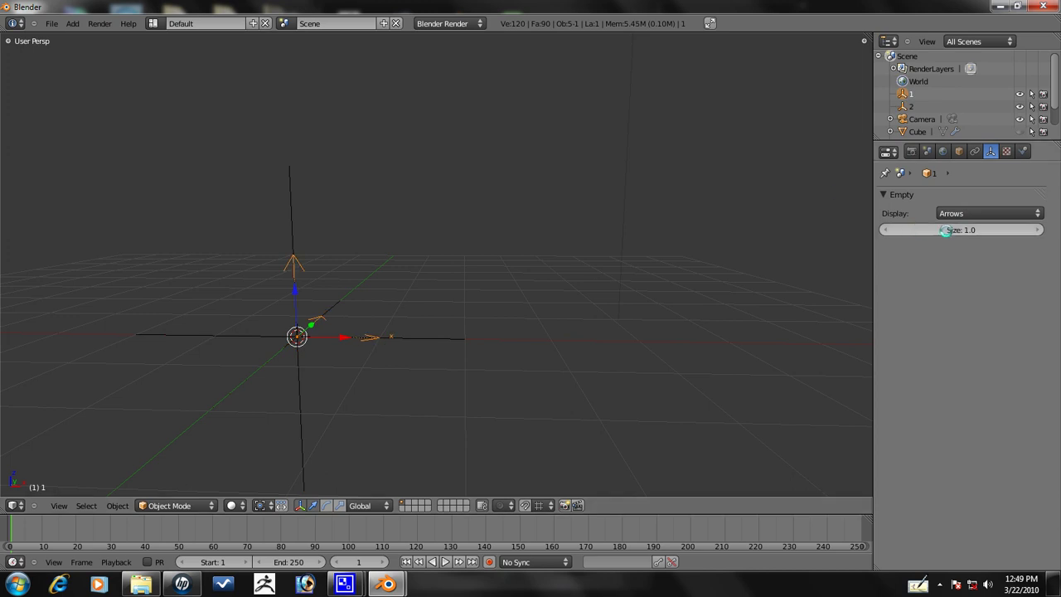
left_click(955, 228)
type("2")
key("Return")
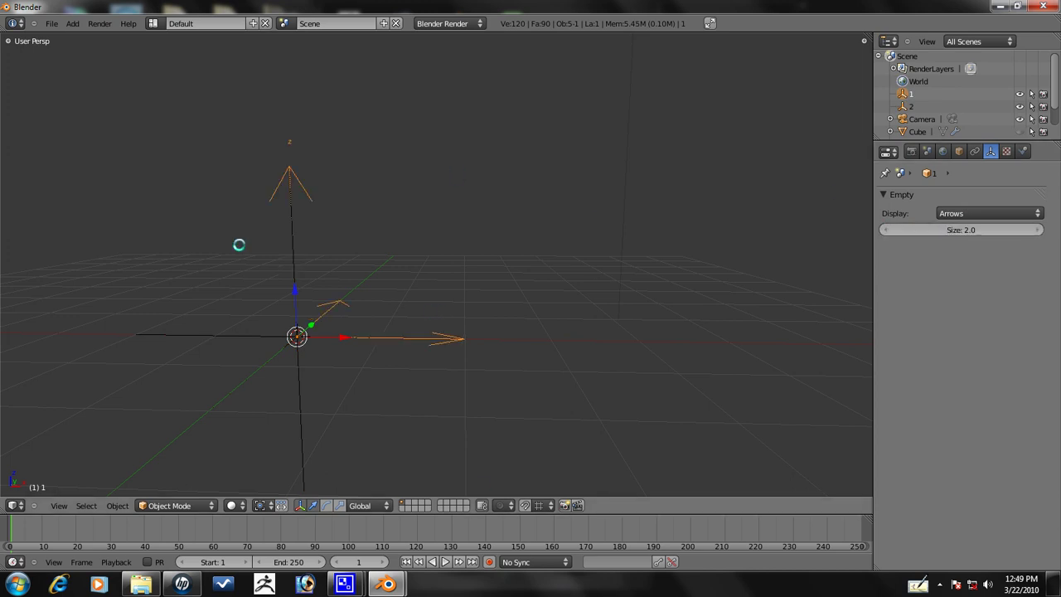
Unhide the arrayed cube
middle_click_drag(462, 239, 256, 324)
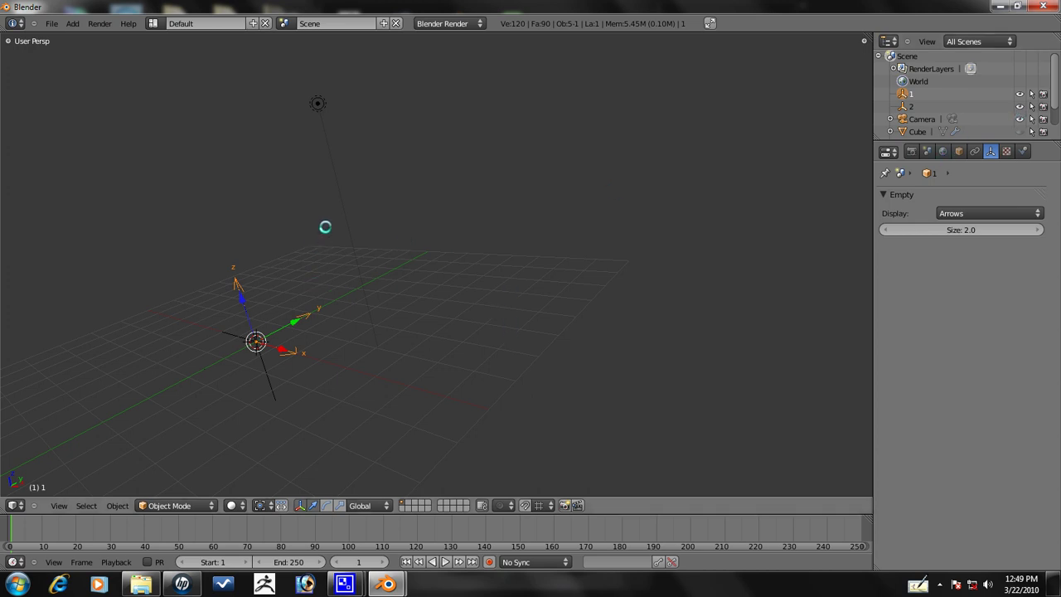
key("alt+h")
middle_click_drag(287, 252, 431, 305)
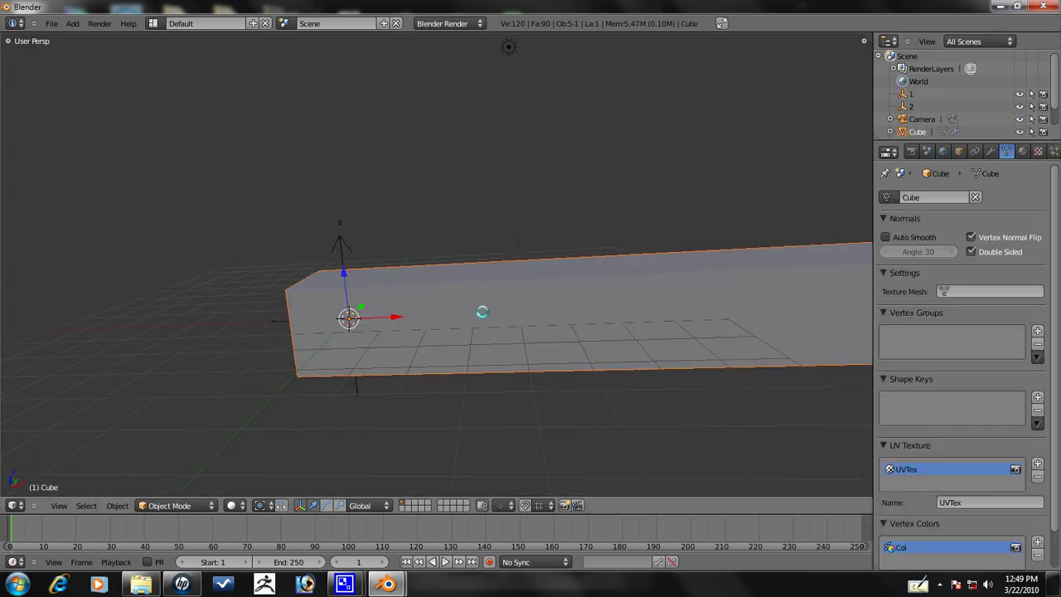
scroll(482, 311, "down", 5)
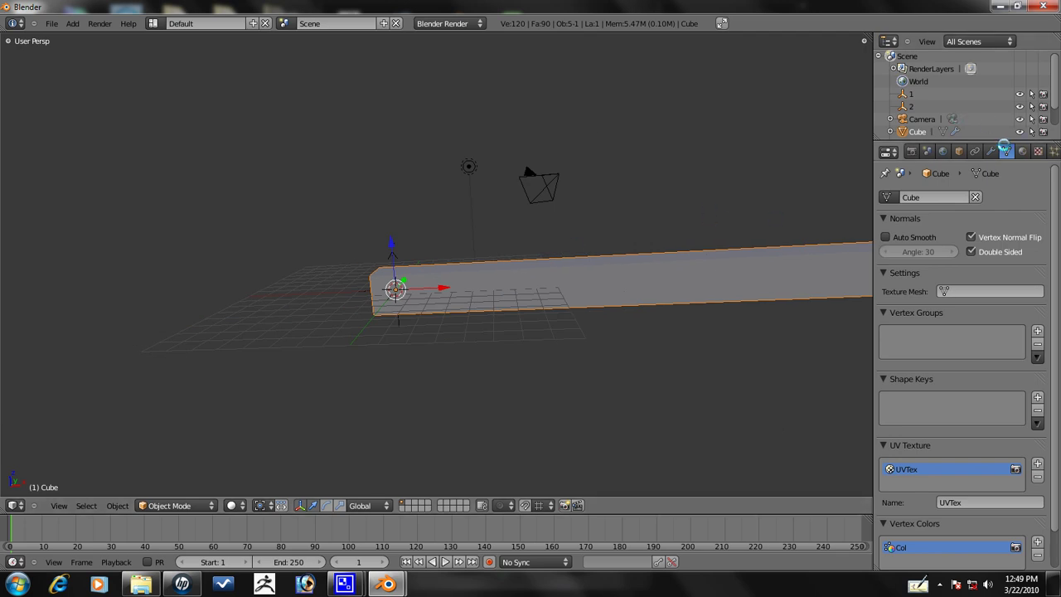
In the cube's Array modifier, enable the object offset with empty 1 as the object and disable the relative offset
left_click(993, 150)
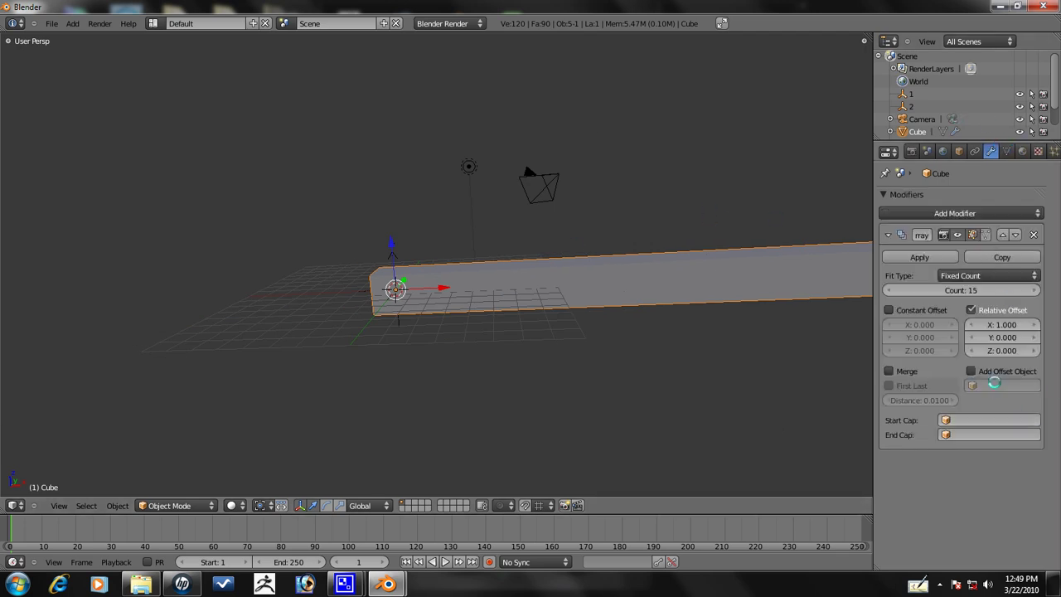
left_click(976, 371)
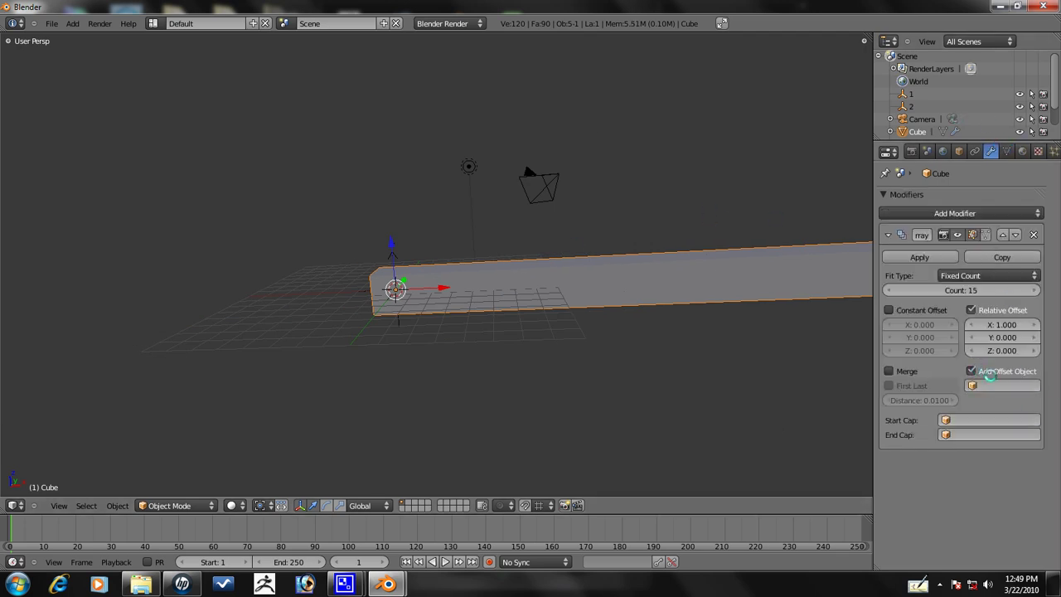
left_click(989, 387)
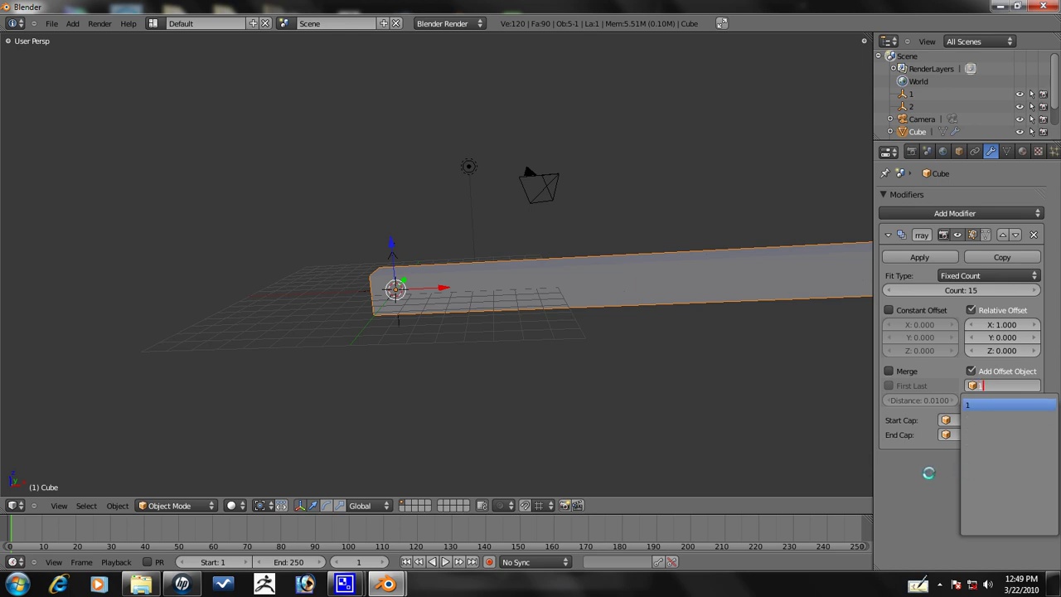
left_click(929, 472)
left_click(1002, 385)
left_click(998, 401)
middle_click_drag(562, 296, 630, 330)
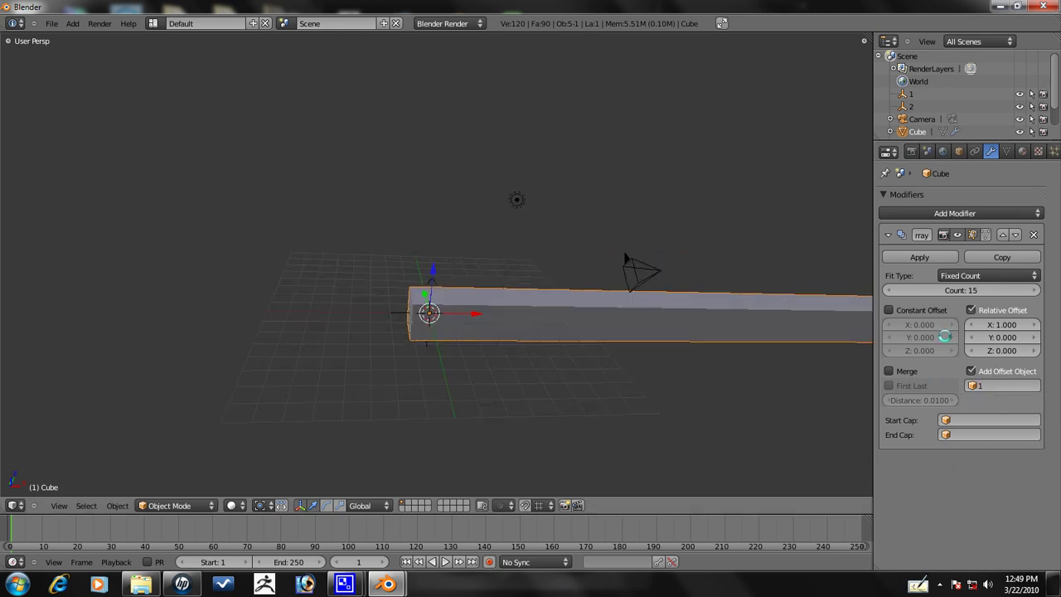
left_click(972, 309)
middle_click_drag(689, 310, 622, 222)
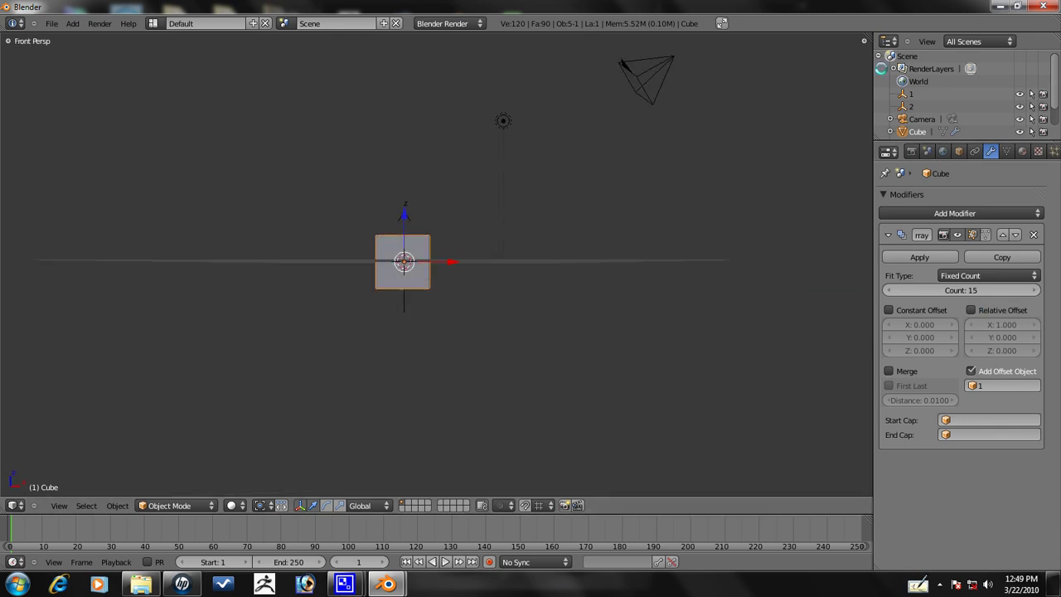
Select empty 1 and move it about 2.37 units along X to spread out the arrayed cubes
left_click(908, 94)
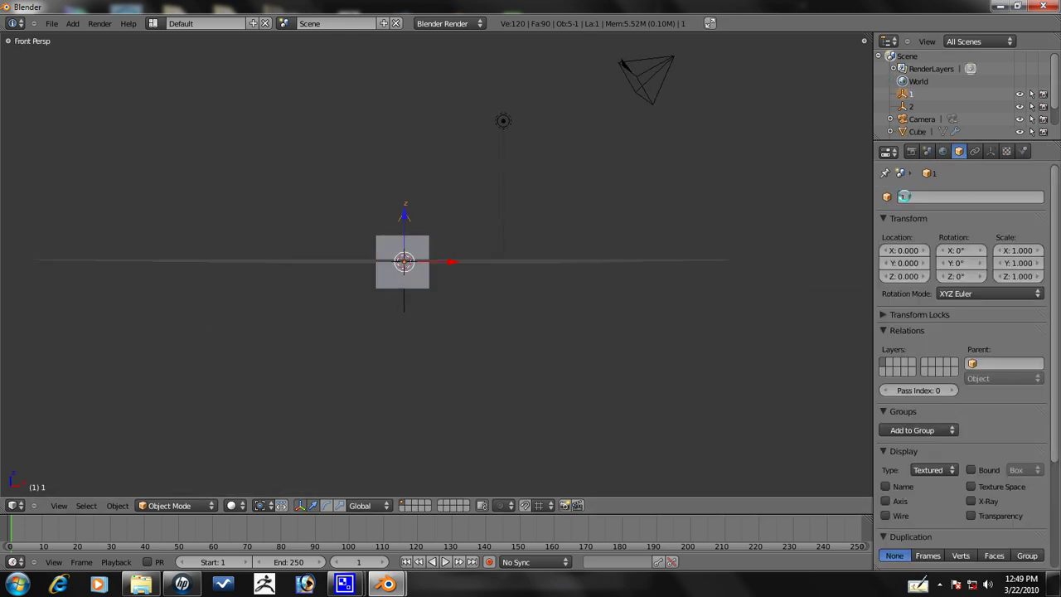
scroll(470, 295, "up", 3)
middle_click_drag(470, 294, 500, 308)
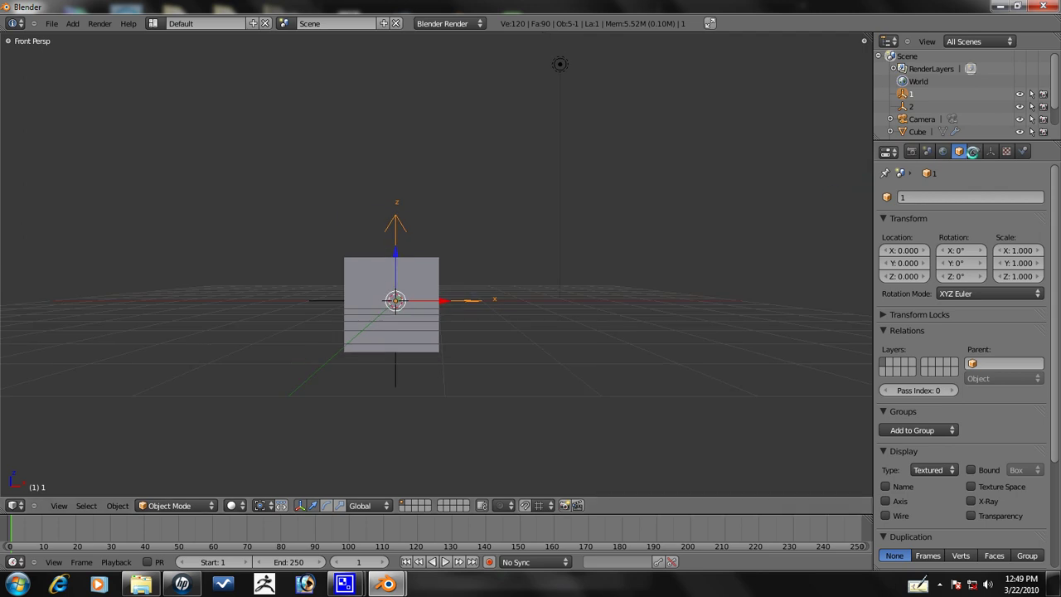
left_click(988, 150)
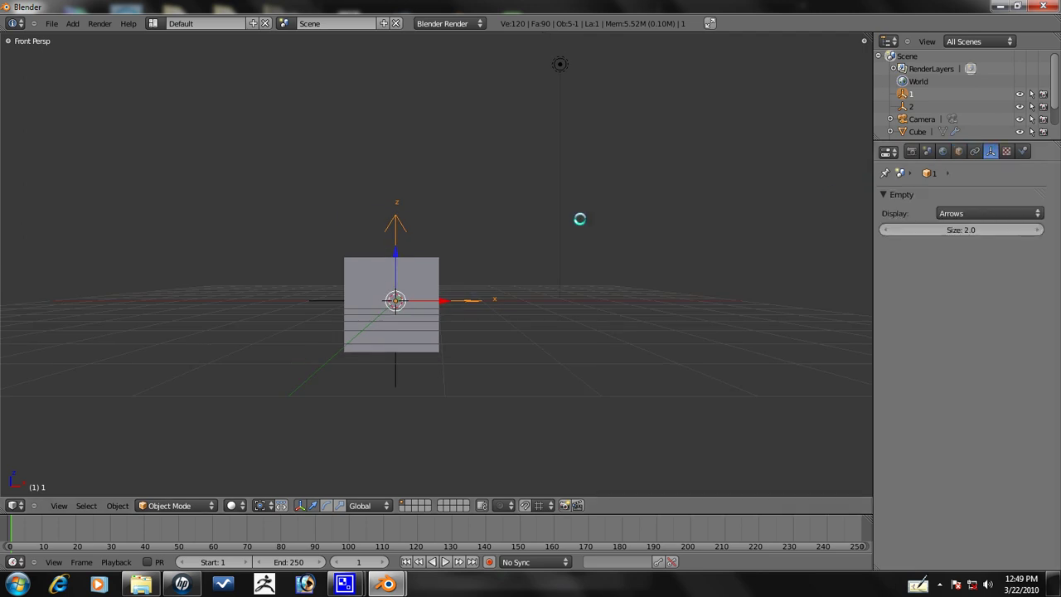
scroll(409, 306, "down", 2)
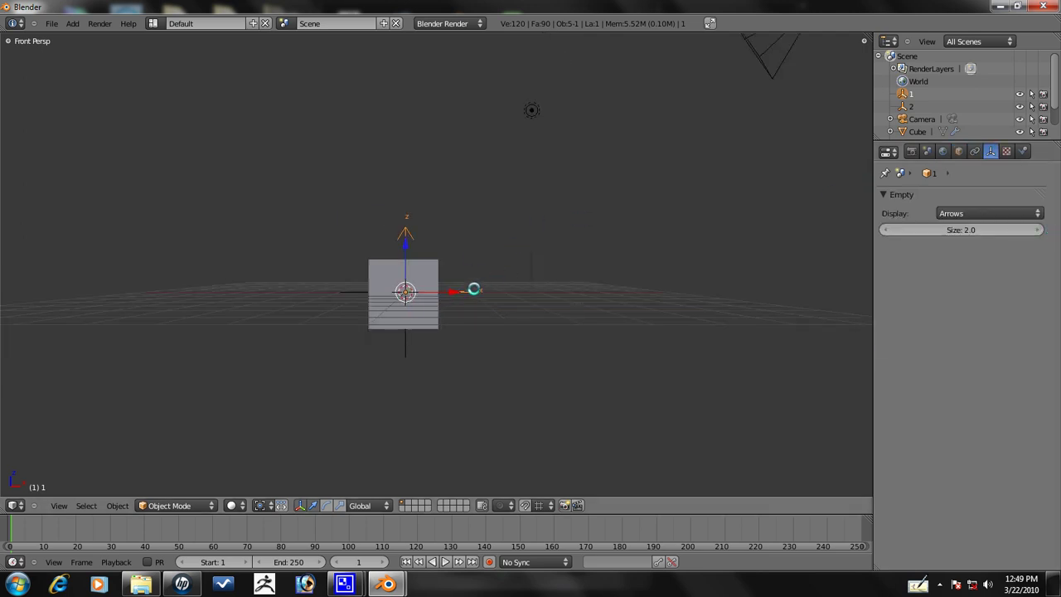
middle_click_drag(473, 289, 410, 320)
key("g")
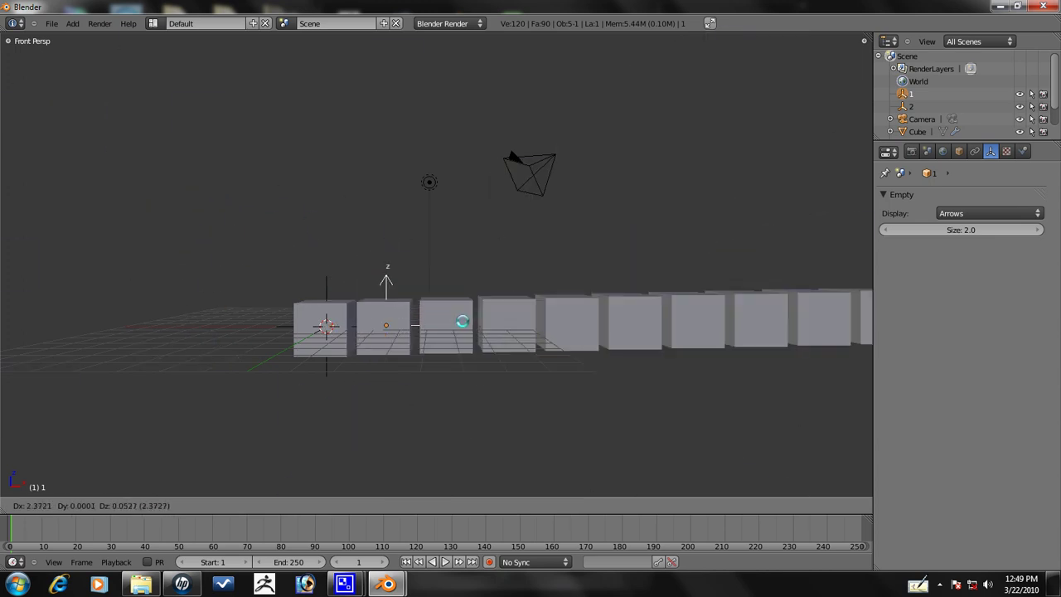
left_click(459, 323)
Rotate empty 1 in the front view to curl the array into a ring, and try scaling it down
key("r")
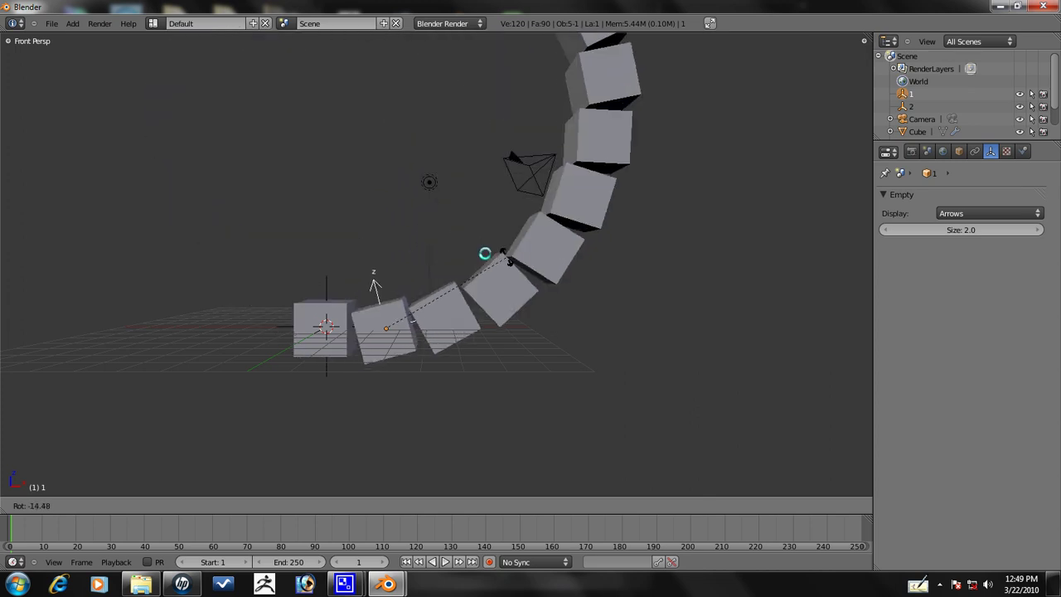
left_click(479, 252)
key("s")
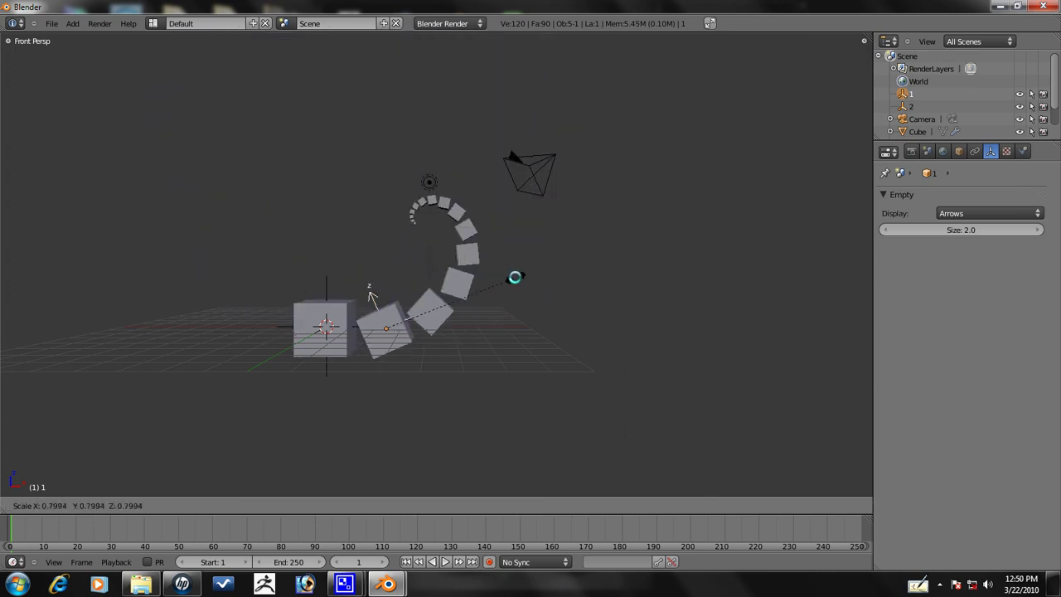
right_click(573, 296)
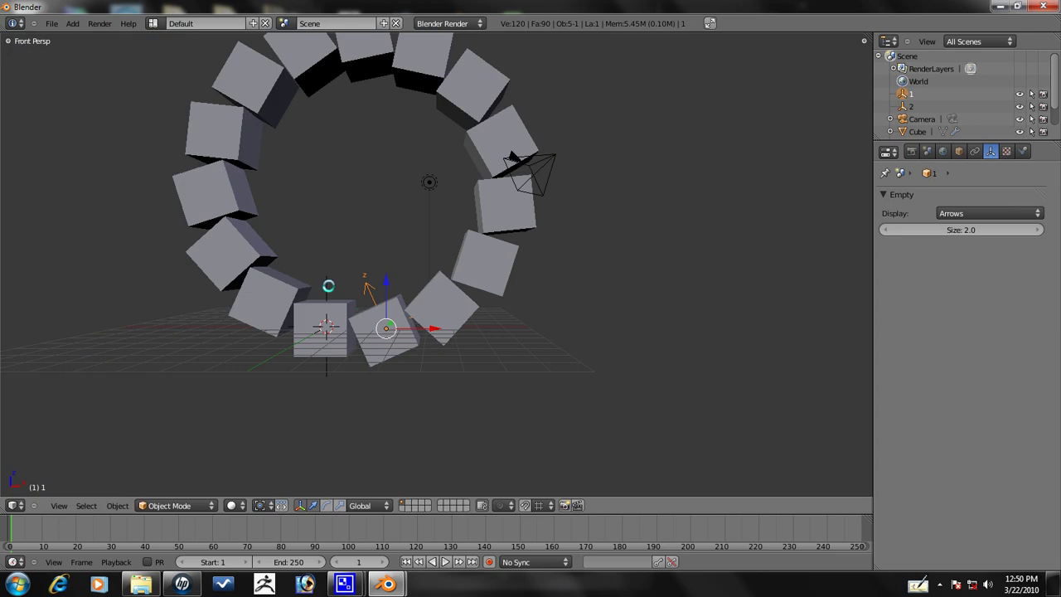
Clear the rotation and location of empty 1, and move it away from the first cube again to space the array
key("alt+r")
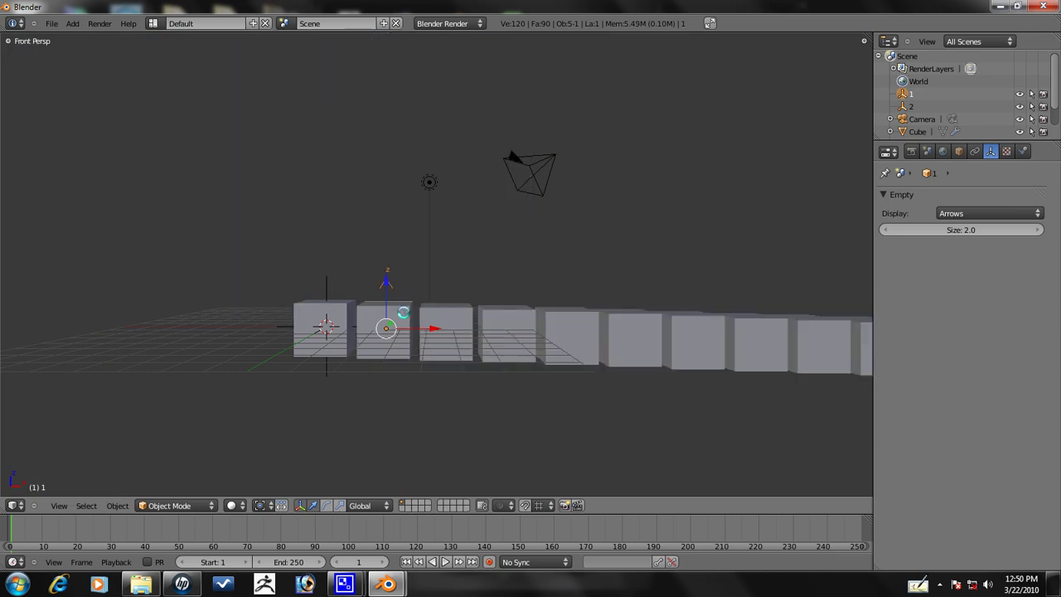
key("alt+g")
key("g")
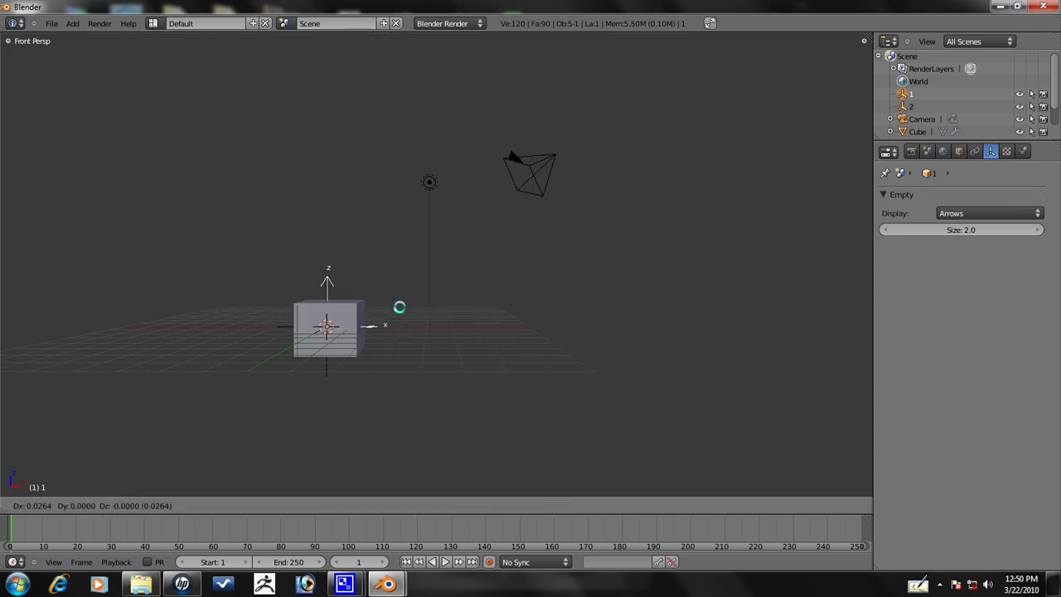
left_click(449, 298)
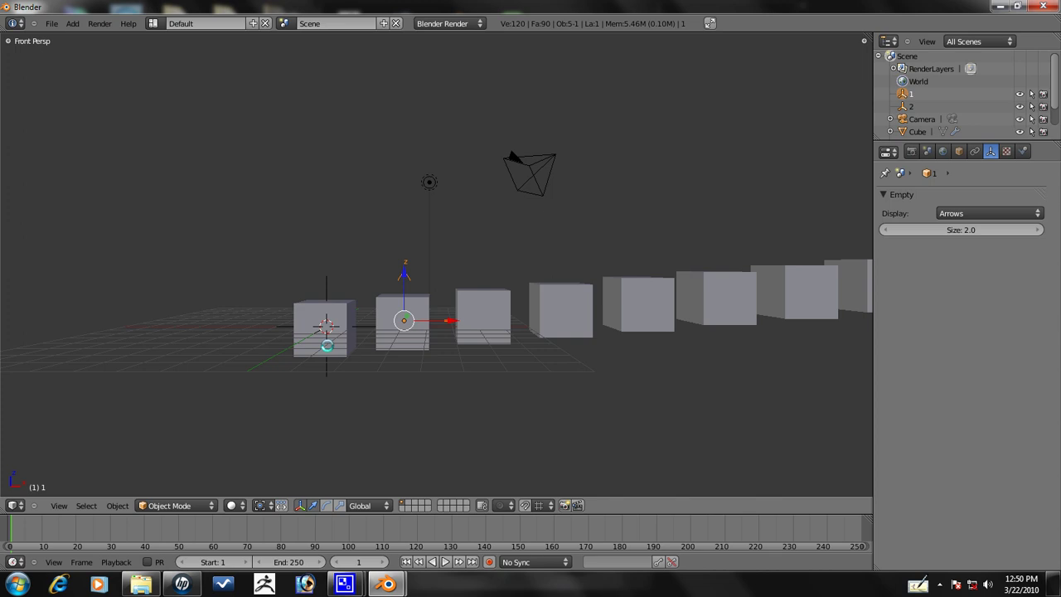
Select the arrayed cube and try moving, rotating and scaling it relative to empty 1
right_click(331, 347)
scroll(476, 314, "down", 4)
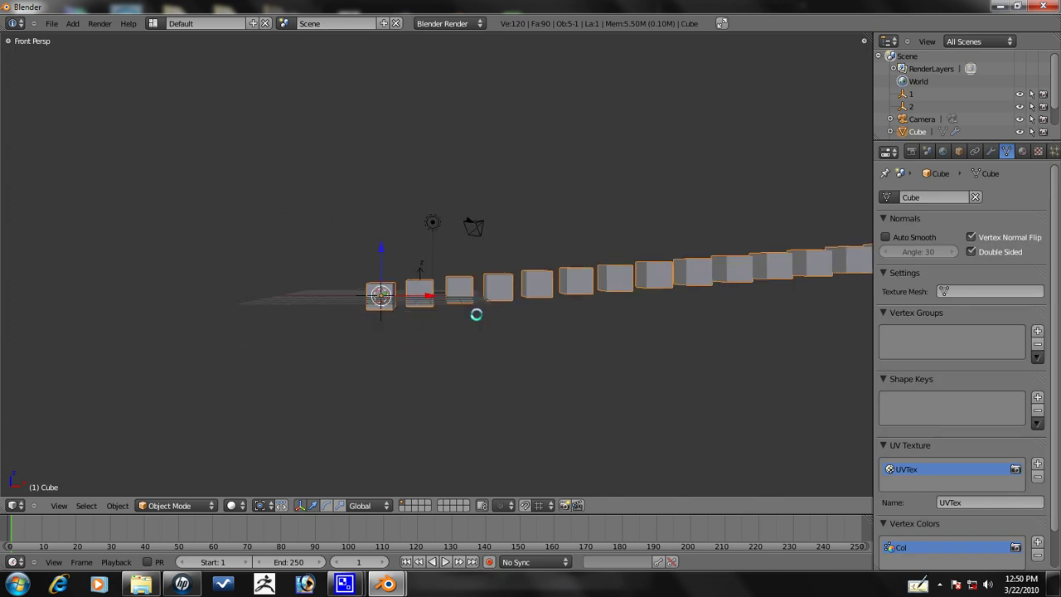
key("g")
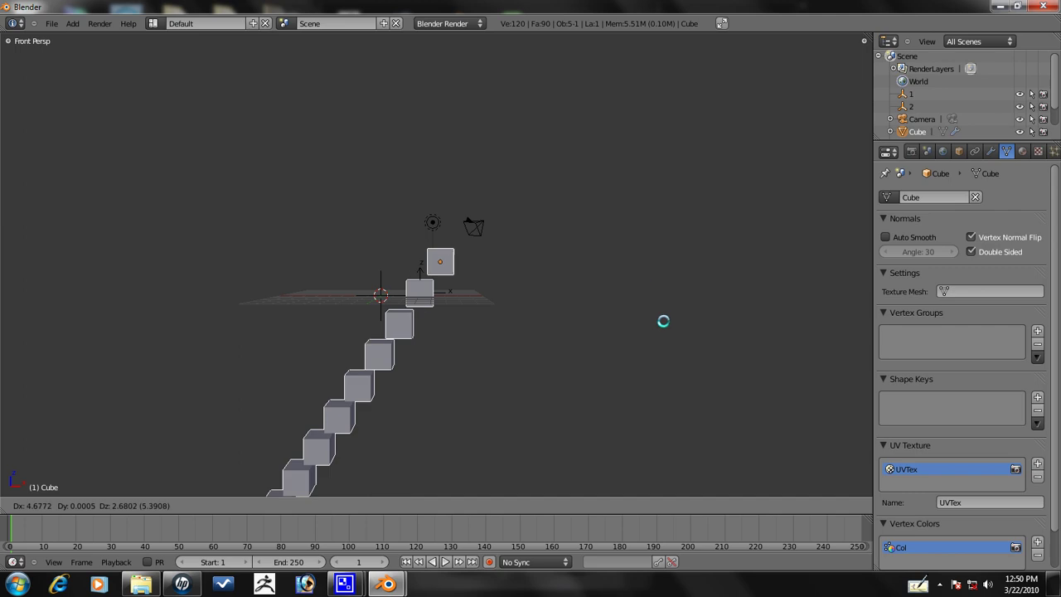
key("Escape")
key("r")
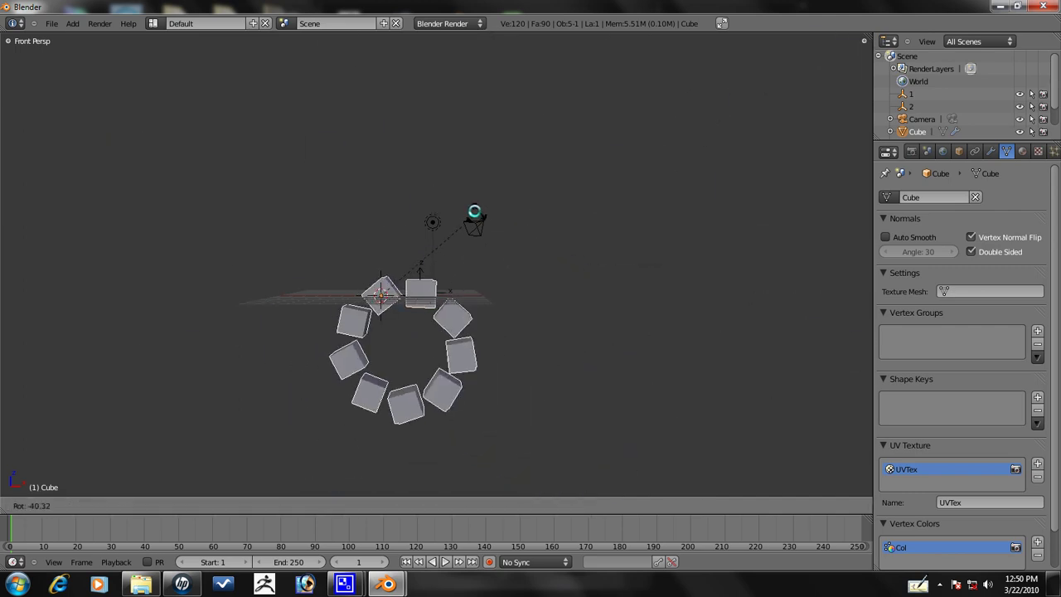
key("Escape")
key("s")
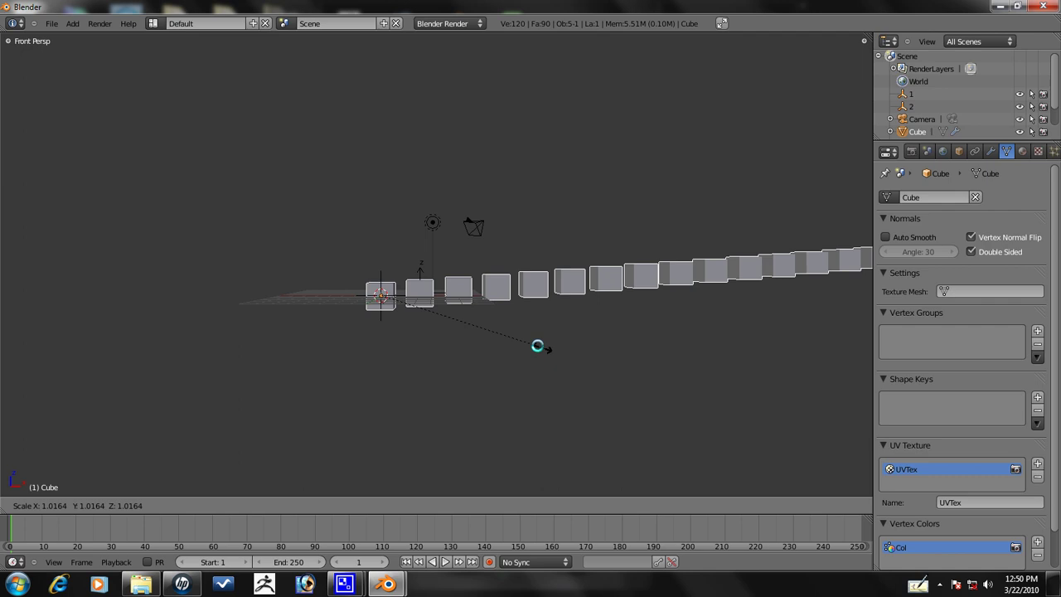
left_click(539, 348)
scroll(428, 409, "up", 4)
Clear the location of empty 1 to return it to the origin, and select empty 2
right_click(400, 270)
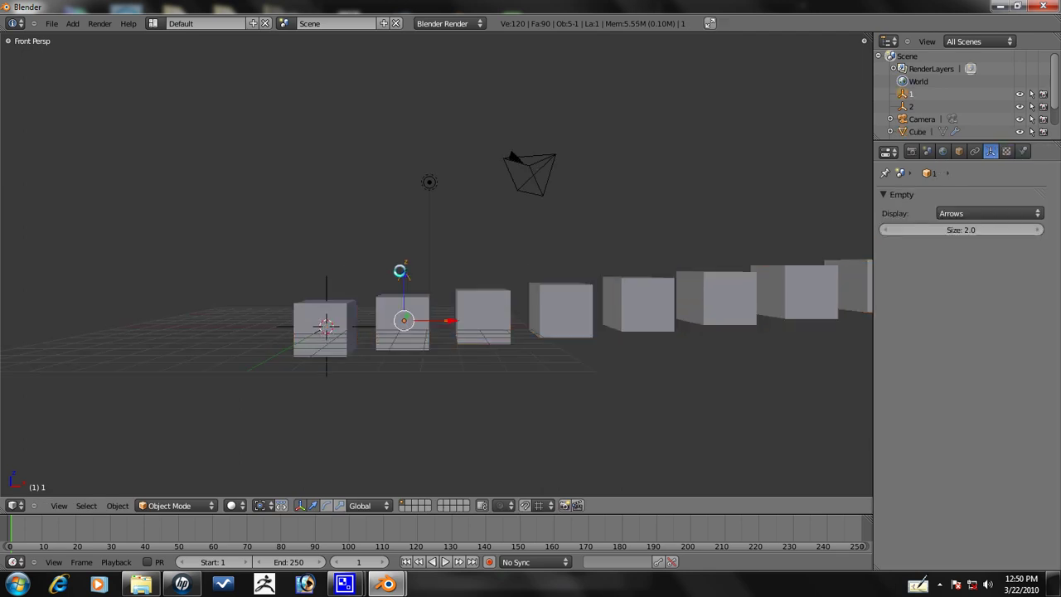
key("alt+g")
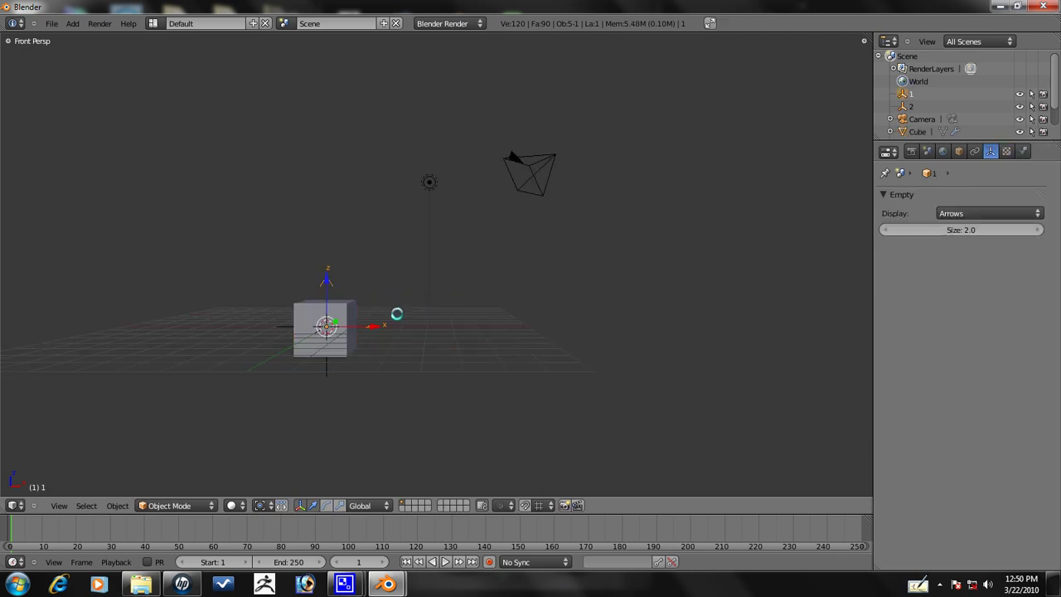
right_click(318, 380)
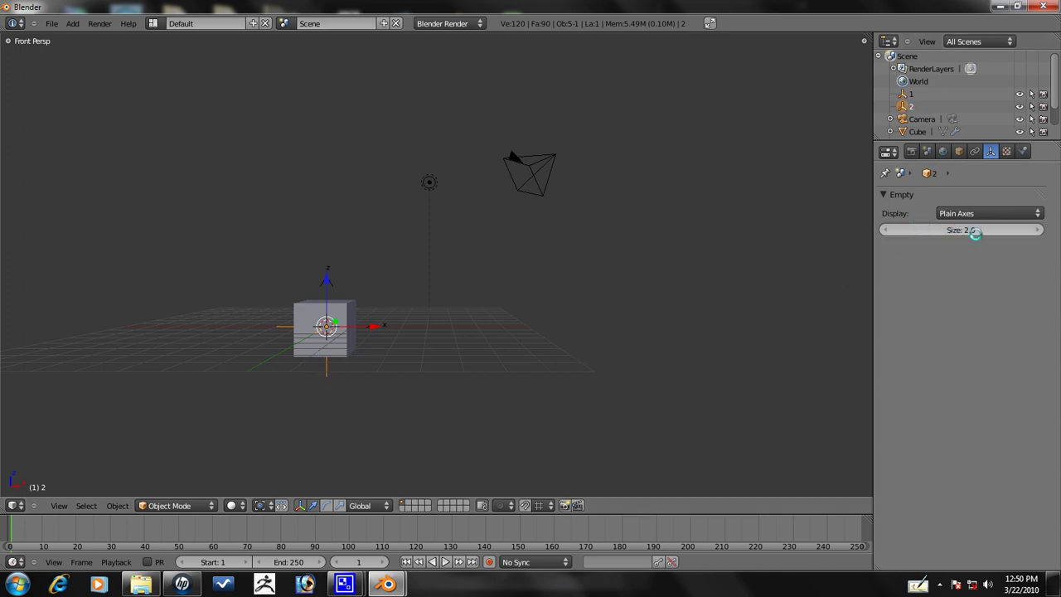
Try scaling empty 2 up to about 1.63 in the viewport
key("s")
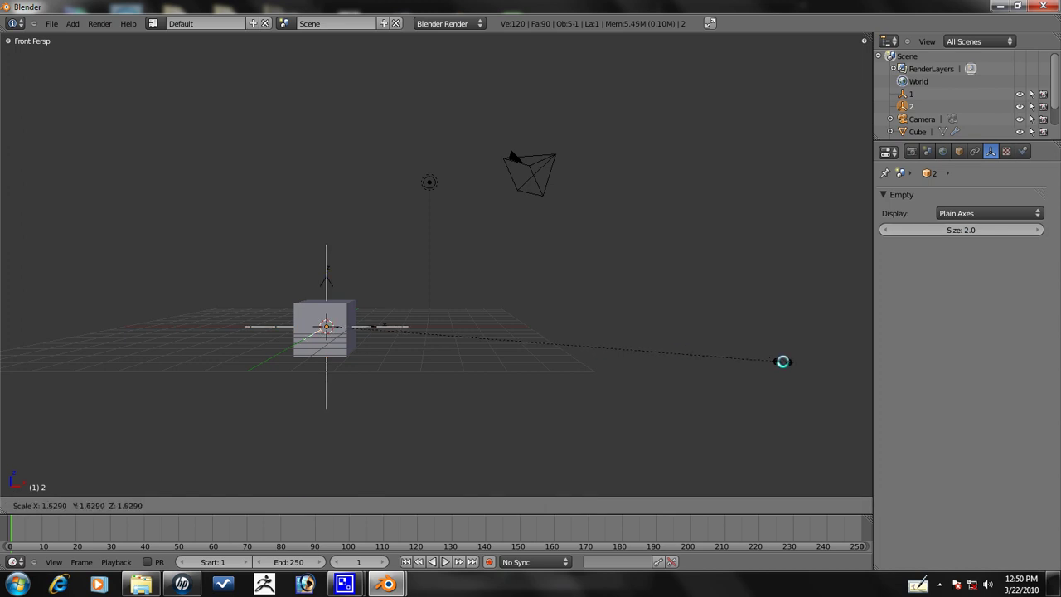
key("Escape")
scroll(398, 213, "up", 3)
scroll(390, 227, "down", 2)
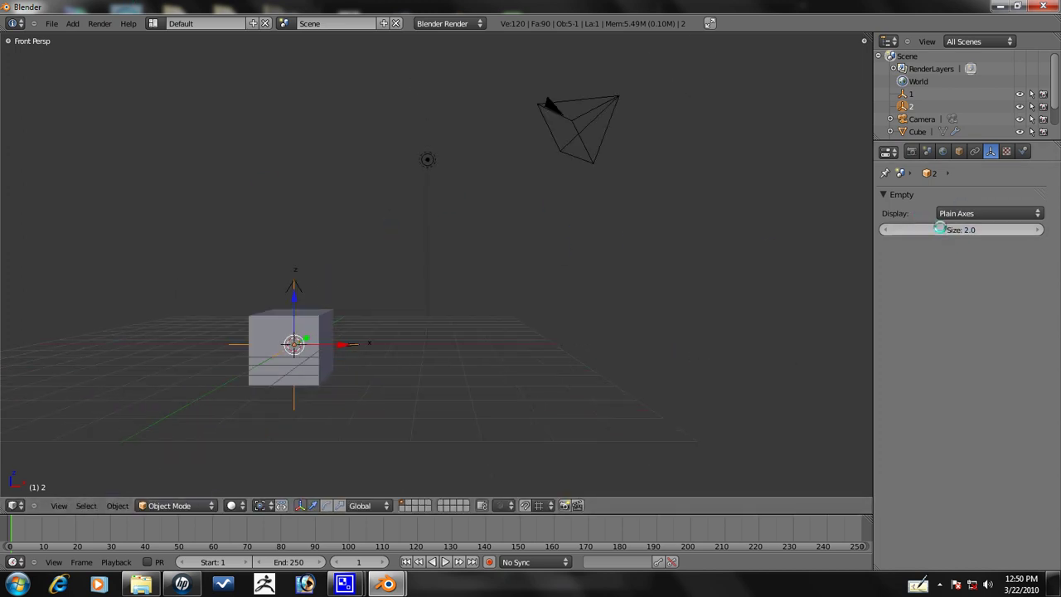
Select the cube, duplicate its array modifier, and set the copy's offset object to empty 2
right_click(324, 370)
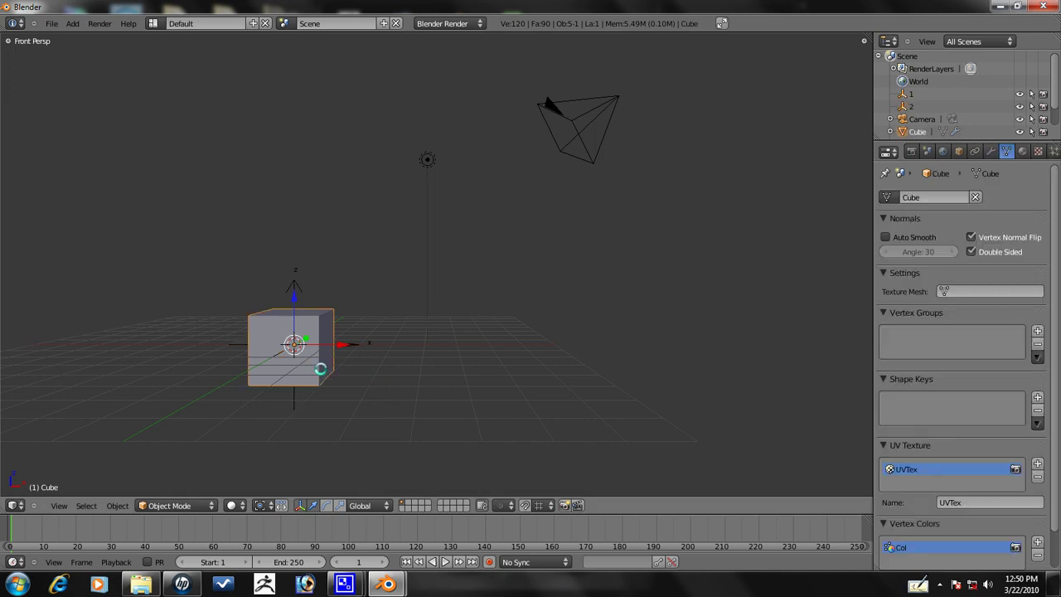
left_click(992, 151)
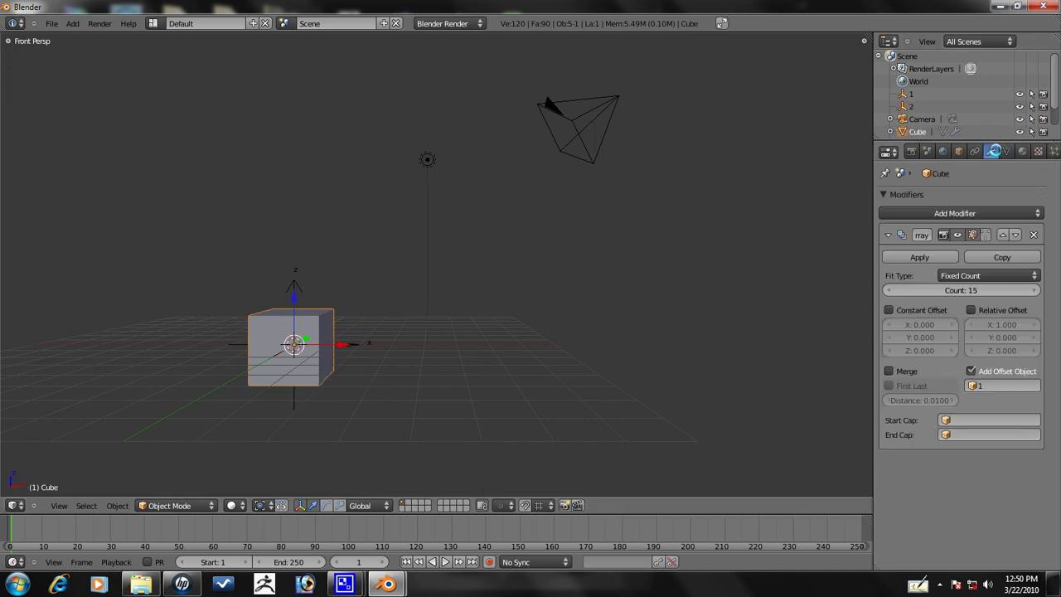
left_click(1004, 257)
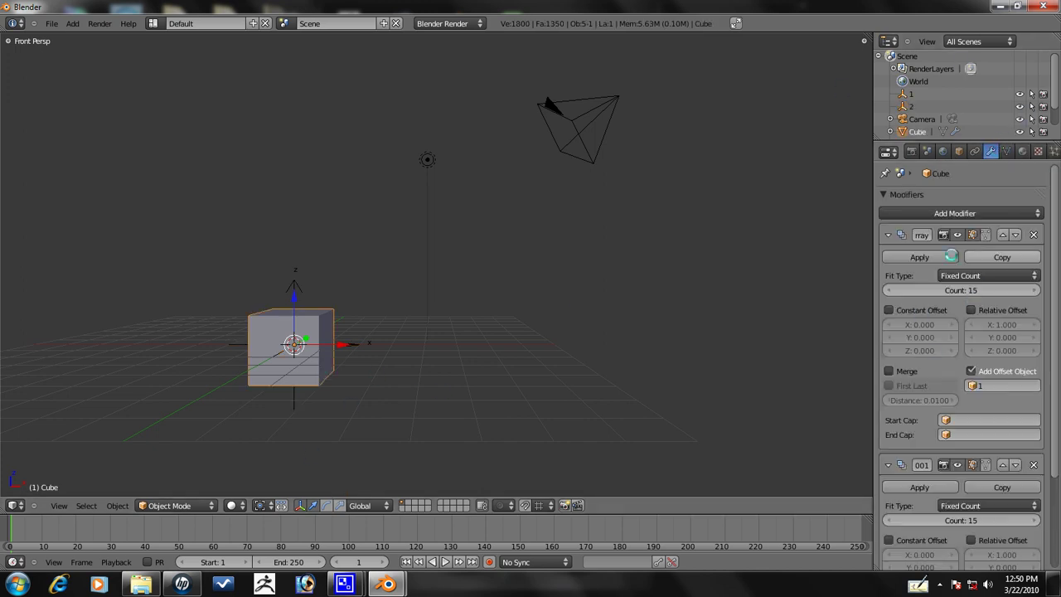
left_click(886, 235)
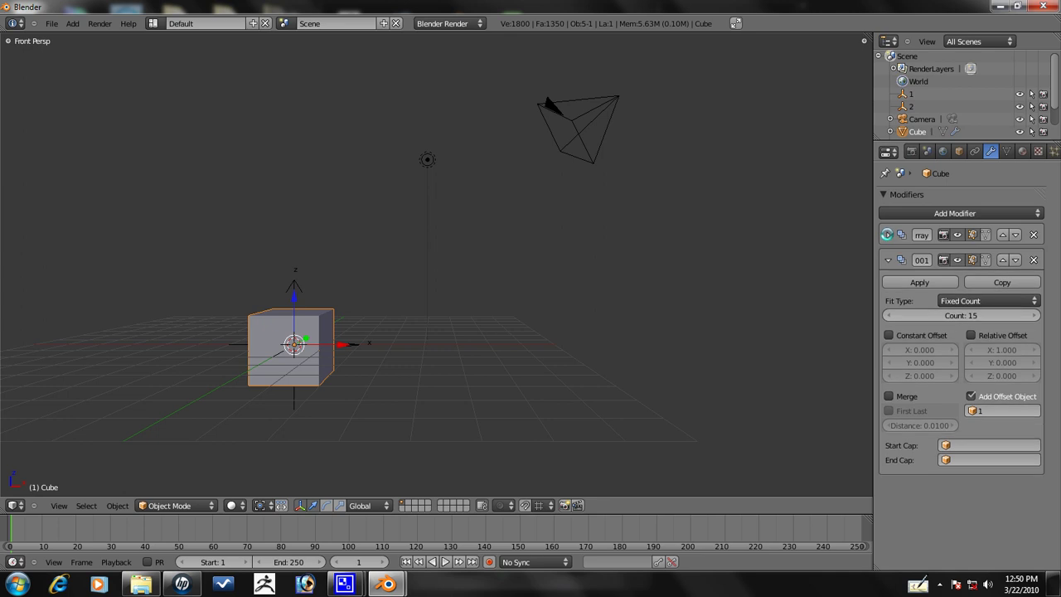
left_click(1010, 411)
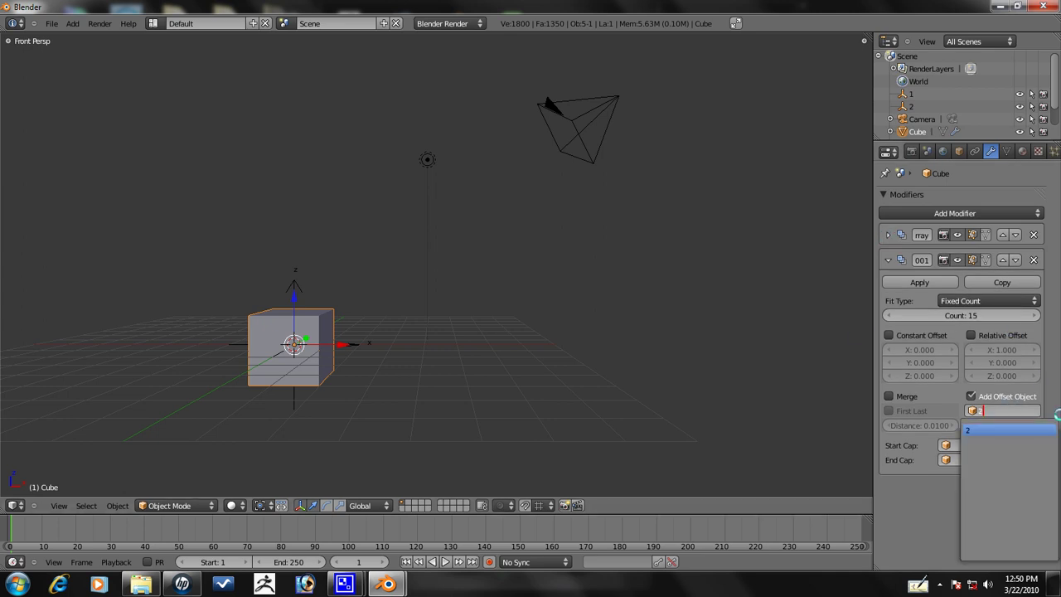
type("2")
key("Return")
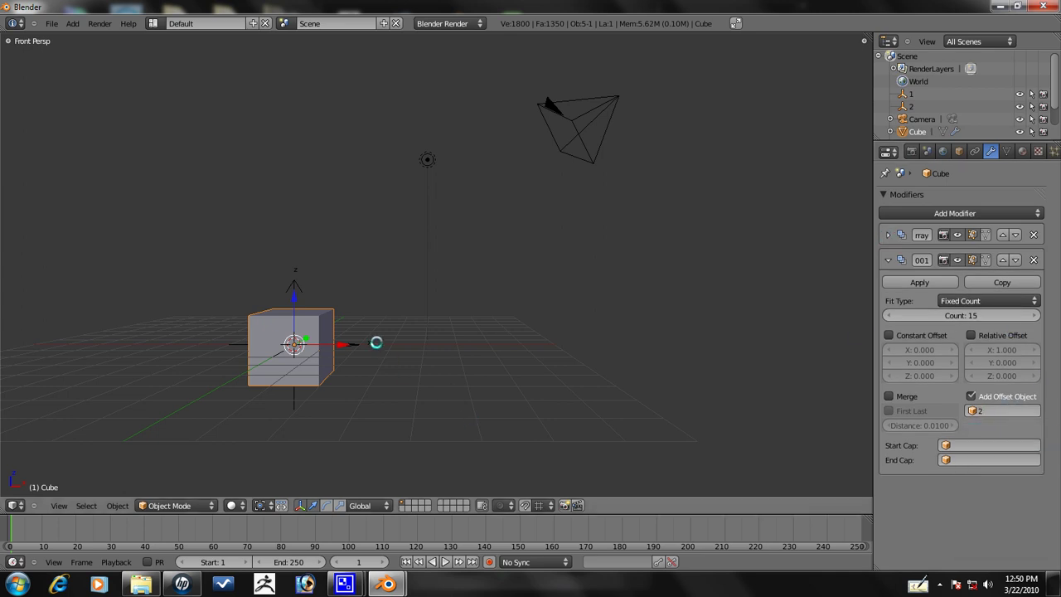
Select empty 1 and move it about 2.4 units along the X axis to spread the cubes into a row
left_click(911, 94)
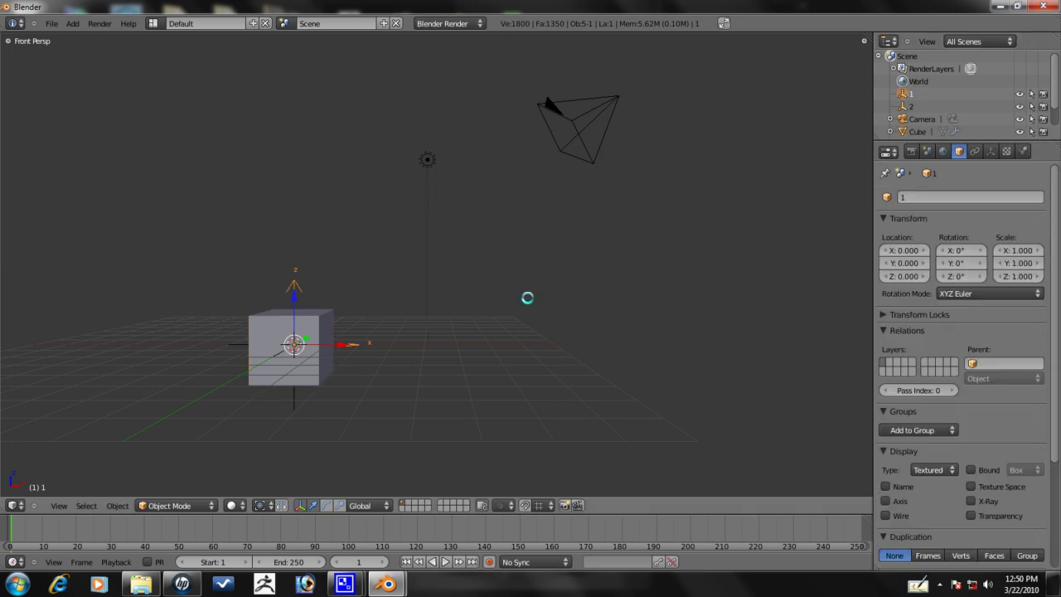
key("g")
key("x")
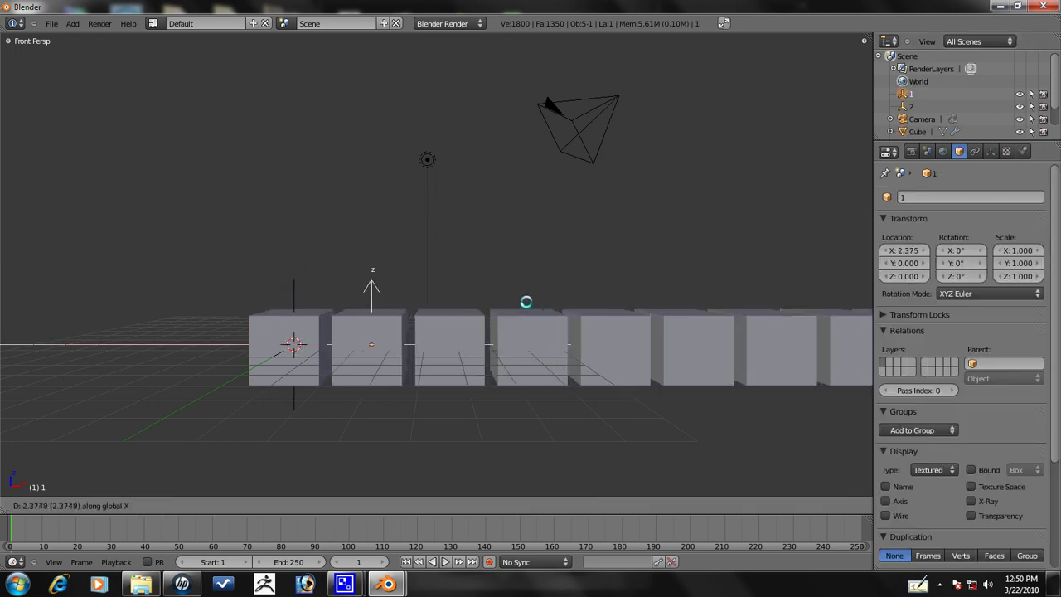
left_click(526, 304)
Select empty 2 and move it about 3.79 units along the Y axis to repeat the row as a grid
right_click(300, 405)
scroll(300, 405, "down", 2)
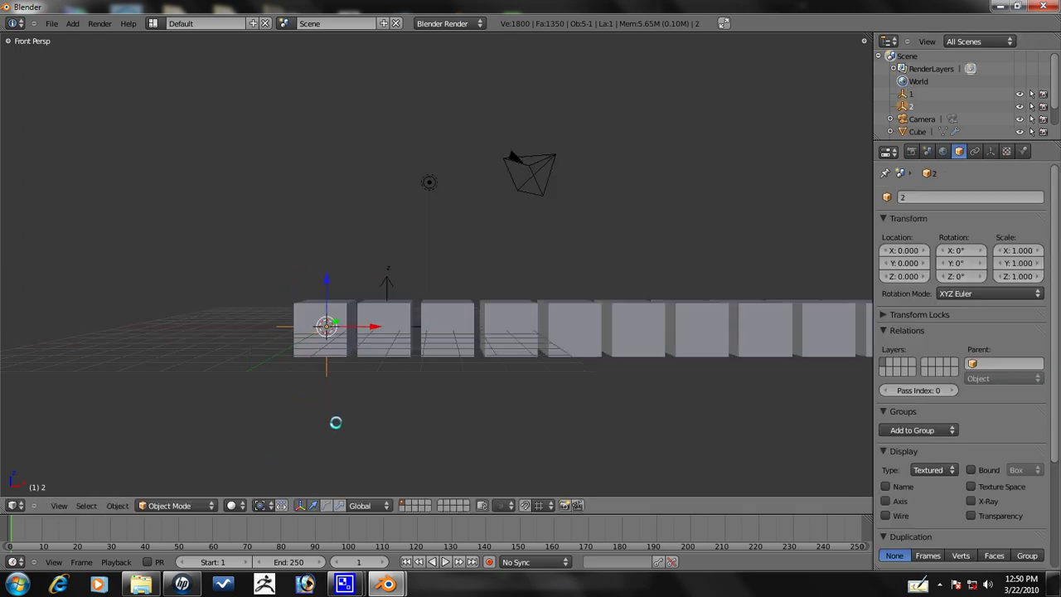
key("g")
key("y")
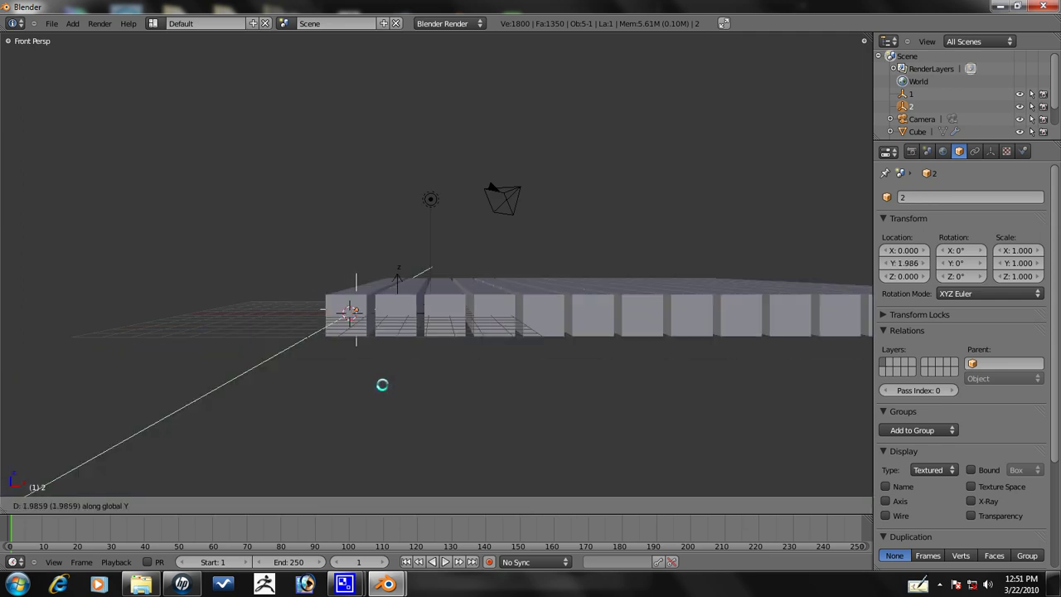
left_click(381, 387)
scroll(418, 293, "down", 3)
middle_click_drag(418, 291, 386, 380)
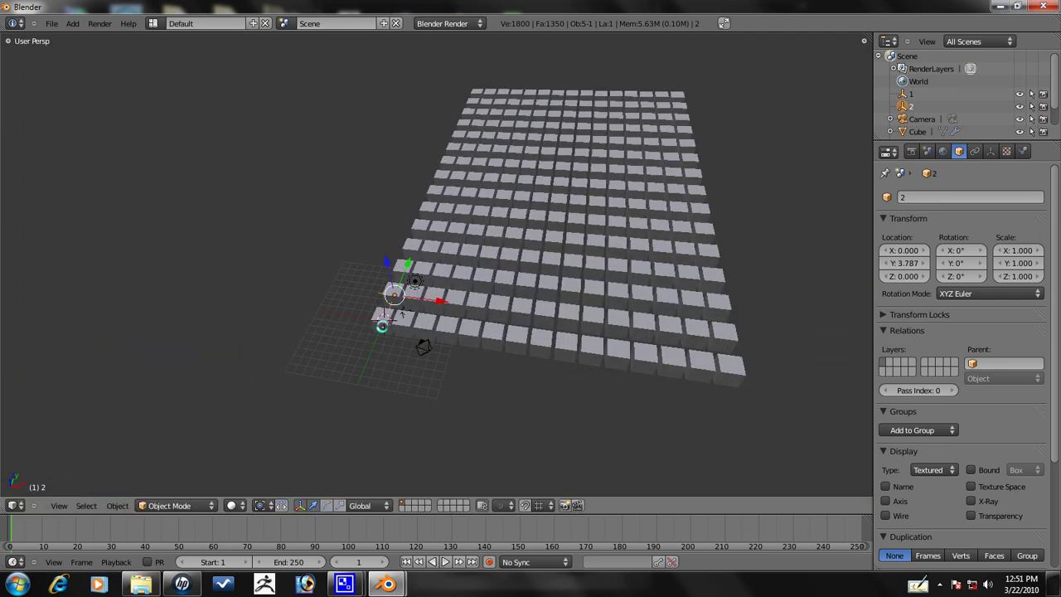
mouse_move(402, 314)
middle_mouse_down()
mouse_move(405, 284)
mouse_move(393, 374)
mouse_move(421, 307)
middle_mouse_up()
scroll(514, 121, "down", 3)
middle_click_drag(509, 264, 443, 199)
scroll(441, 199, "up", 3)
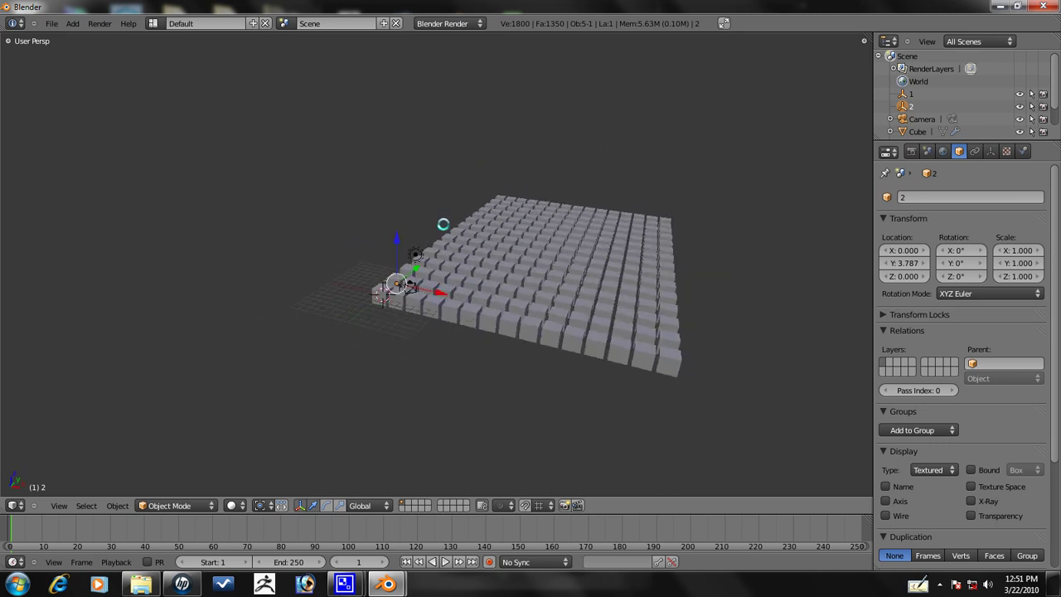
Select all objects, clear their locations to return them to the origin, and frame them in the front view
key("a")
key("alt+g")
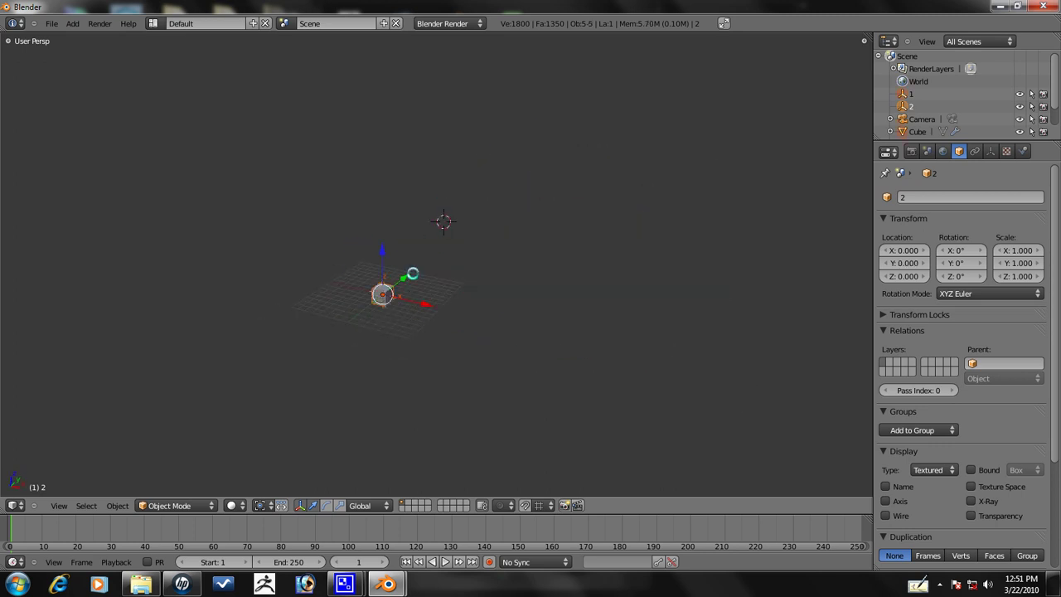
scroll(399, 295, "up", 3)
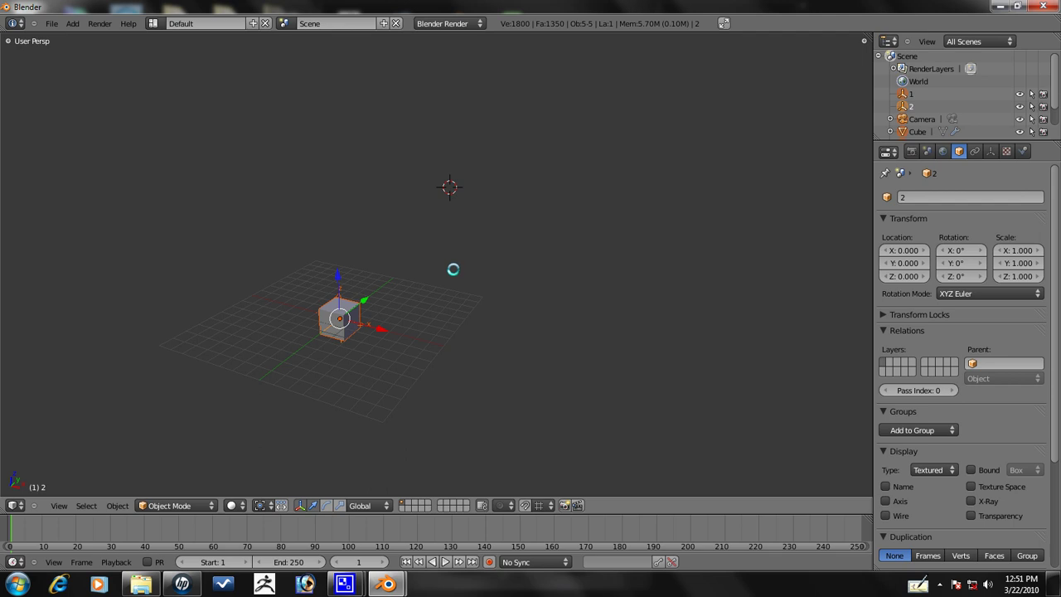
key("KP_1")
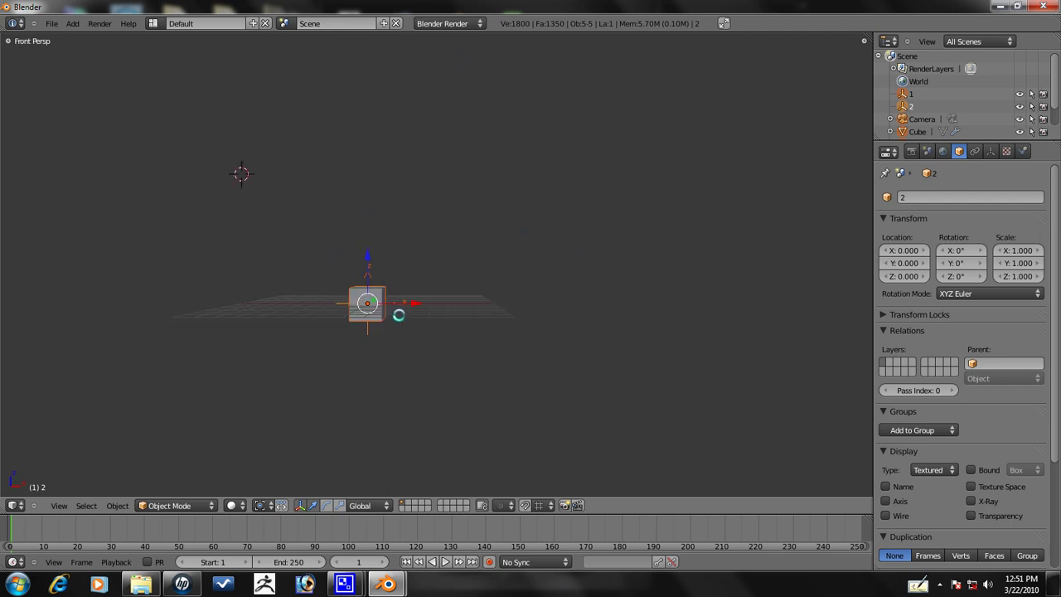
key("KP_Decimal")
scroll(753, 263, "down", 3)
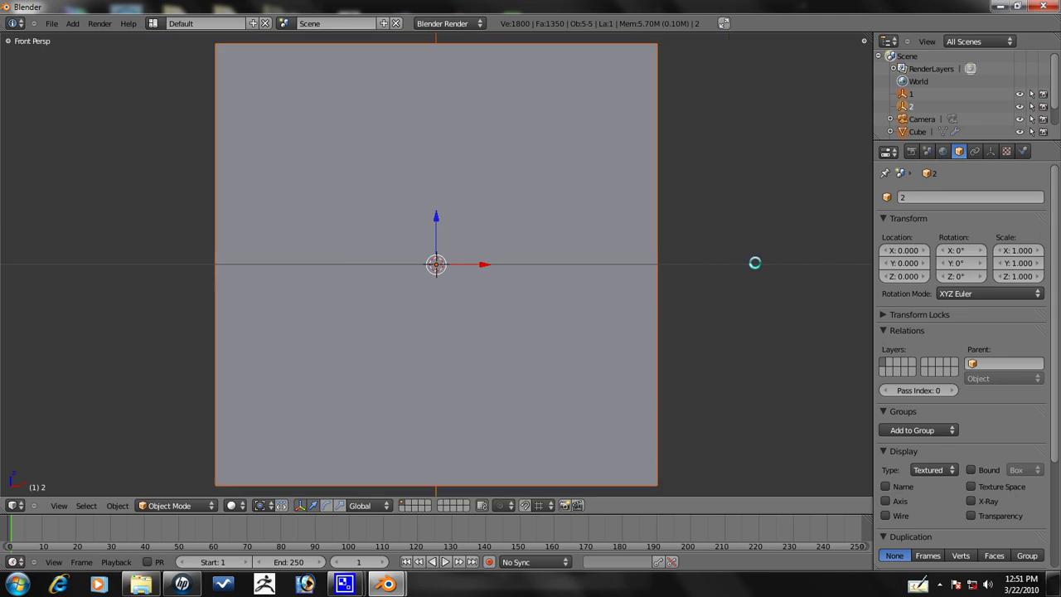
middle_click_drag(656, 260, 600, 268)
scroll(389, 168, "down", 3)
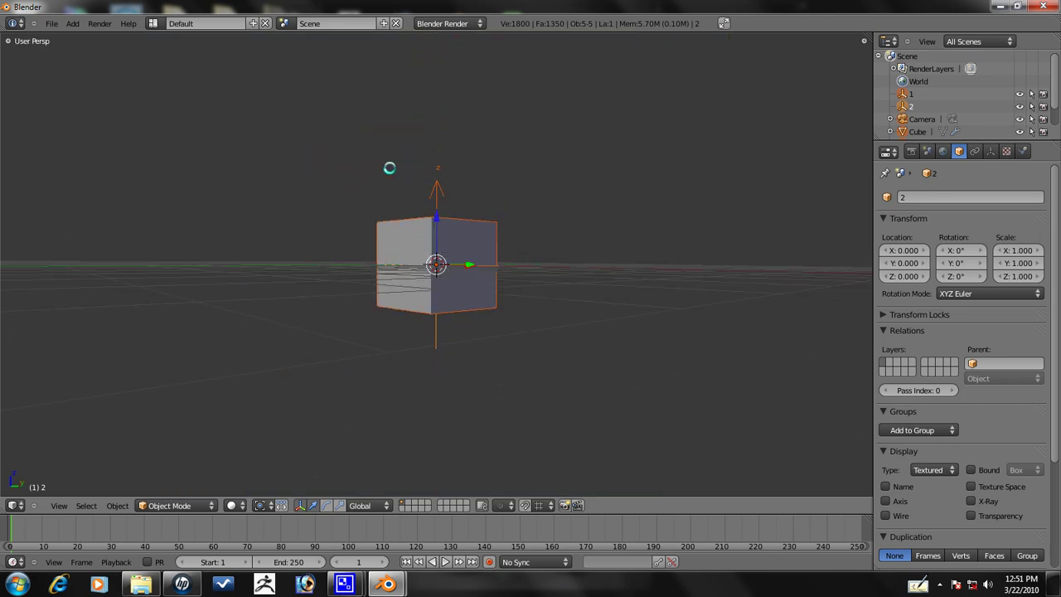
middle_click_drag(389, 168, 498, 227)
scroll(428, 249, "down", 2)
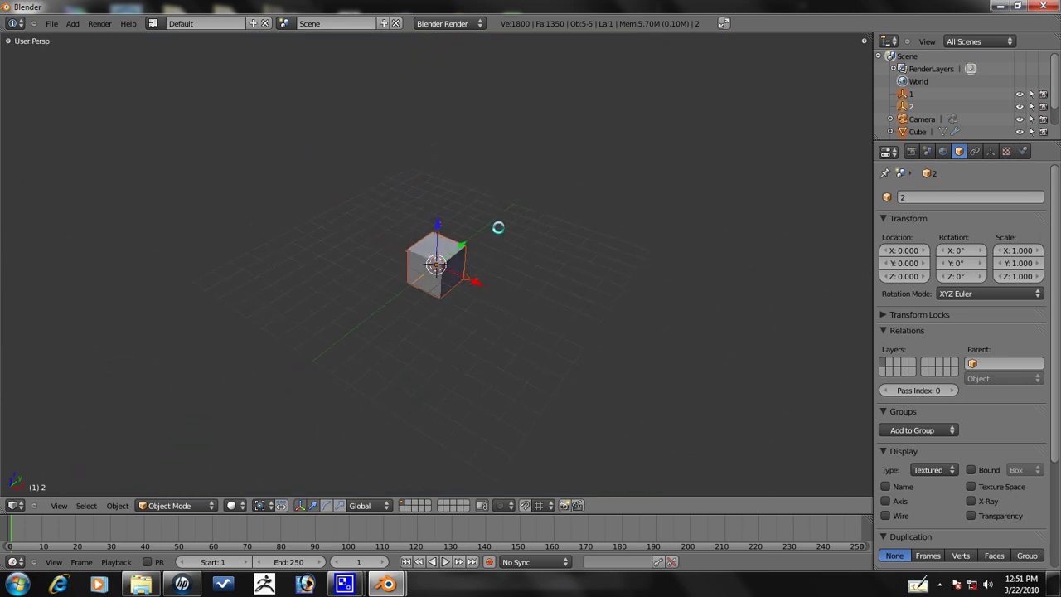
scroll(498, 227, "up", 4)
scroll(462, 306, "down", 3)
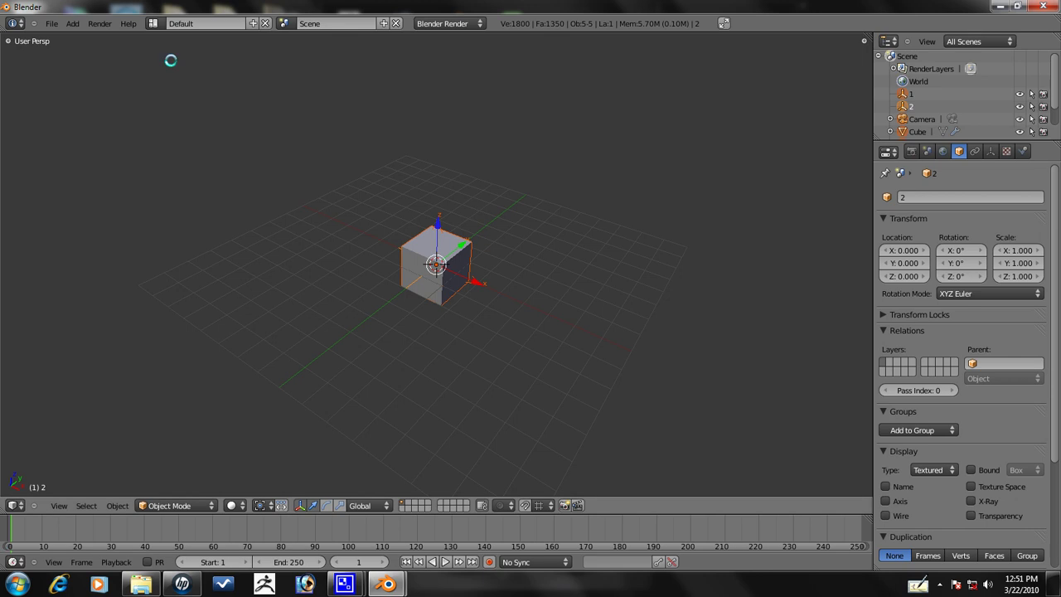
Try the Animation screen layout and return to the Default layout
left_click(153, 23)
left_click(159, 43)
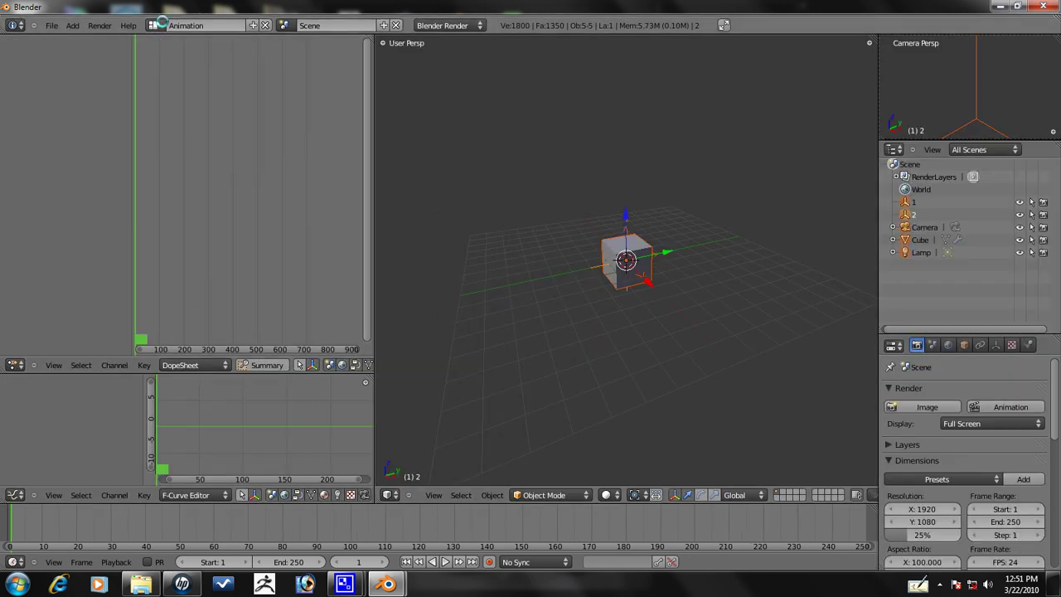
left_click(161, 23)
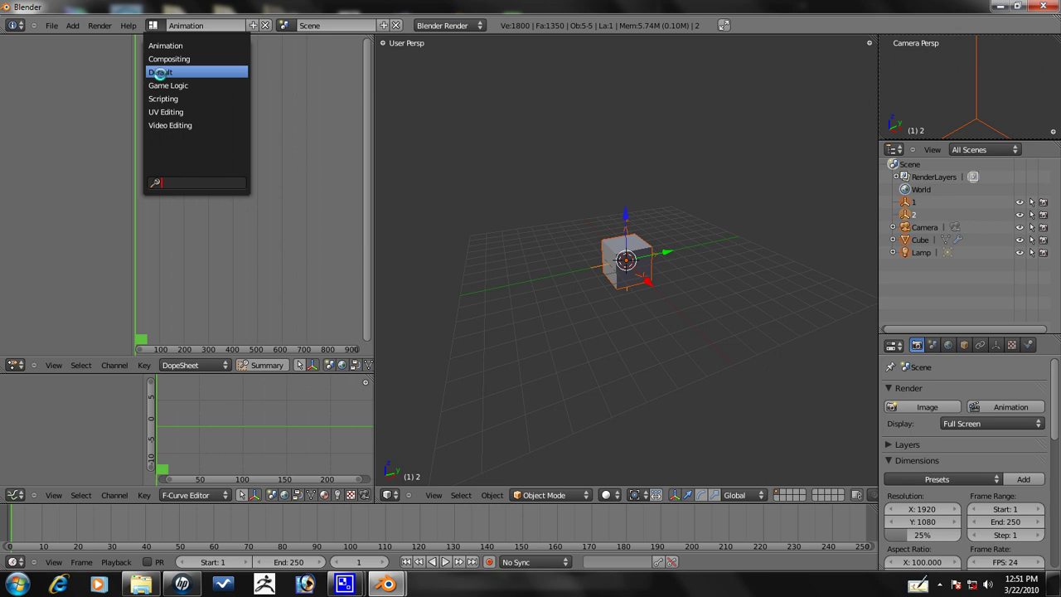
left_click(159, 72)
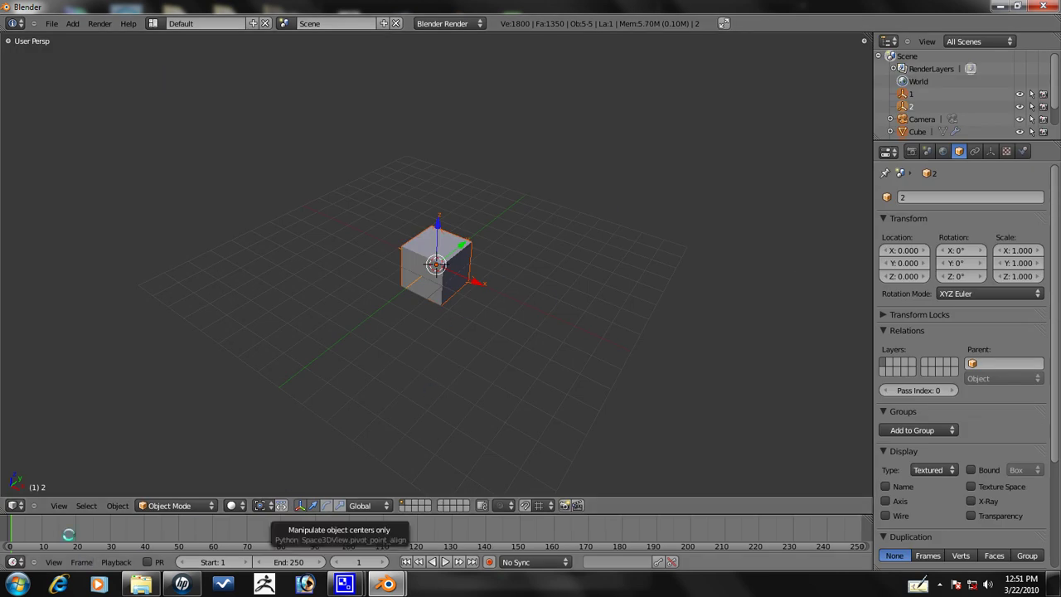
Set the current frame to 0 in the timeline
left_click(4, 523)
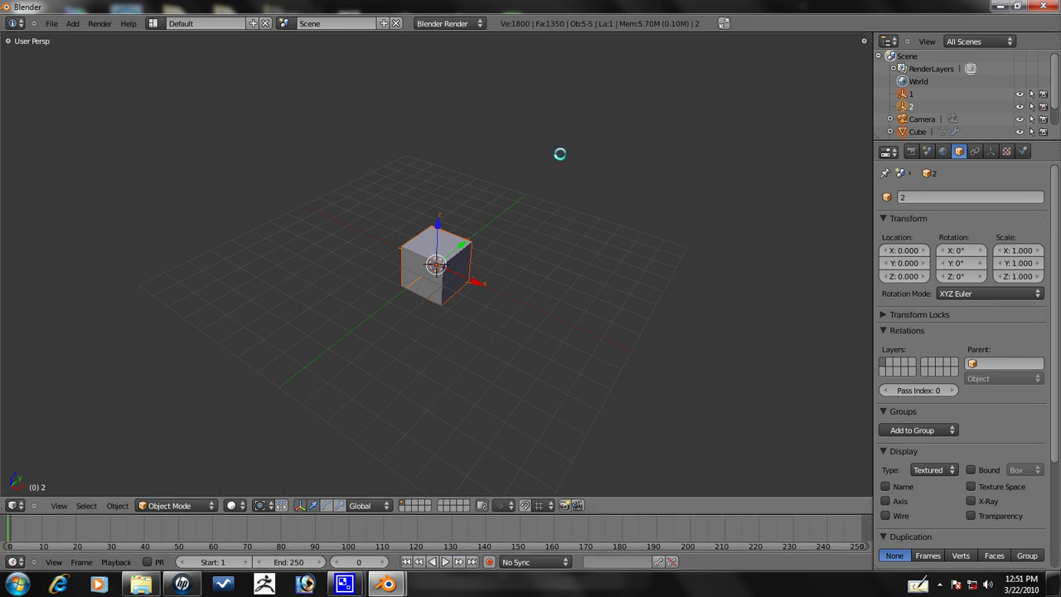
middle_click_drag(559, 153, 448, 328)
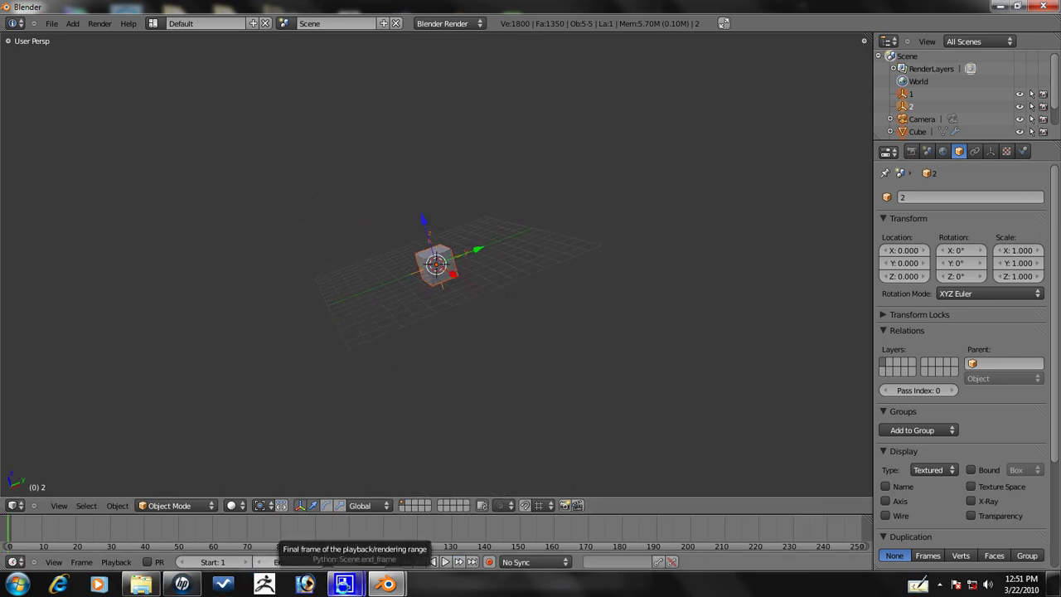
mouse_move(344, 584)
left_click(310, 534)
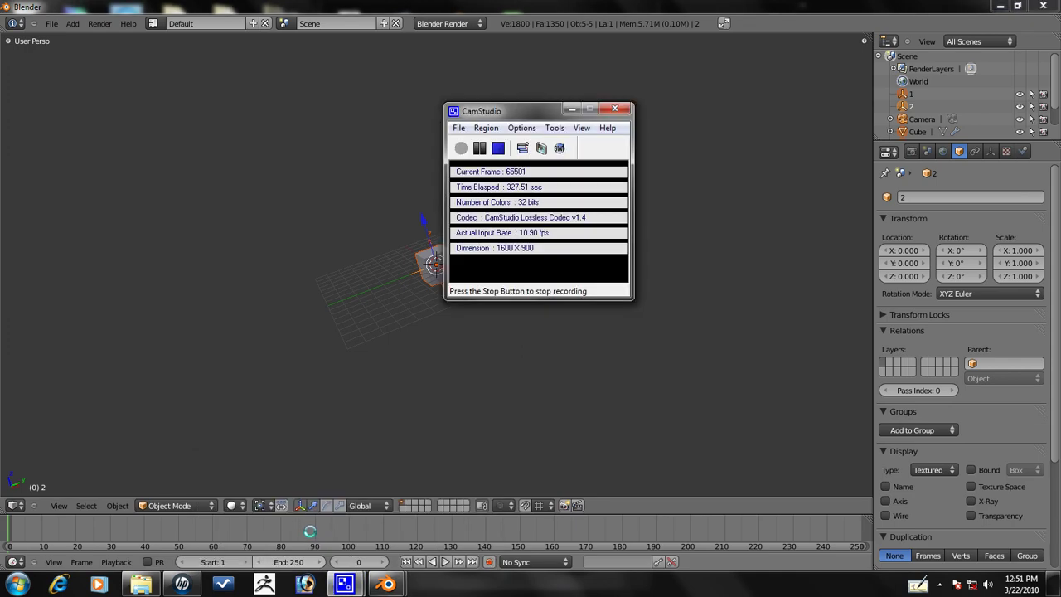
left_click(749, 6)
scroll(520, 223, "up", 4)
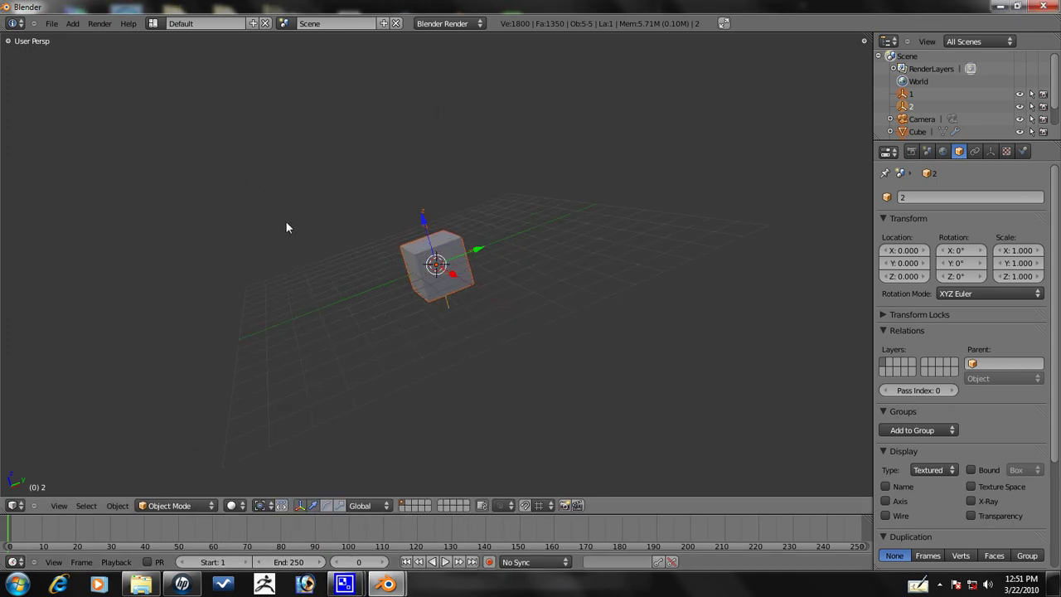
scroll(210, 149, "up", 2)
middle_click_drag(387, 221, 386, 228)
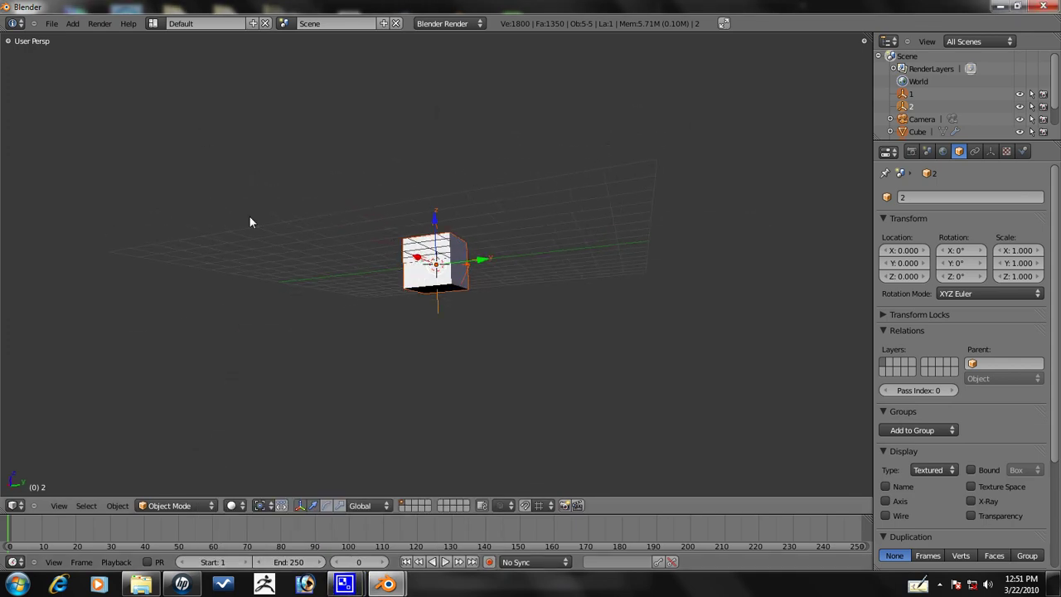
scroll(266, 197, "down", 4)
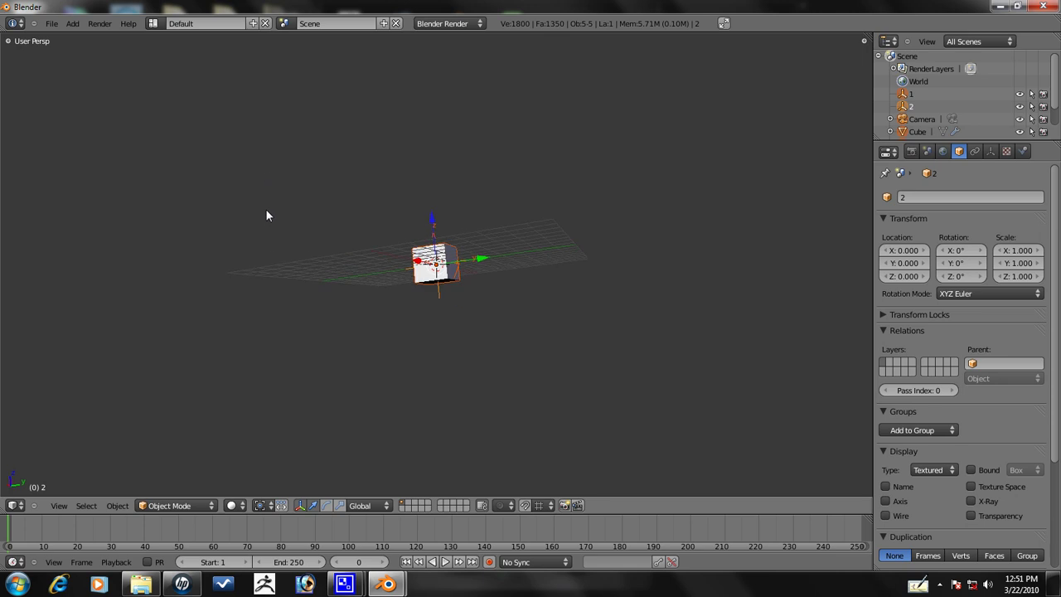
middle_click_drag(429, 168, 421, 291)
scroll(421, 291, "up", 3)
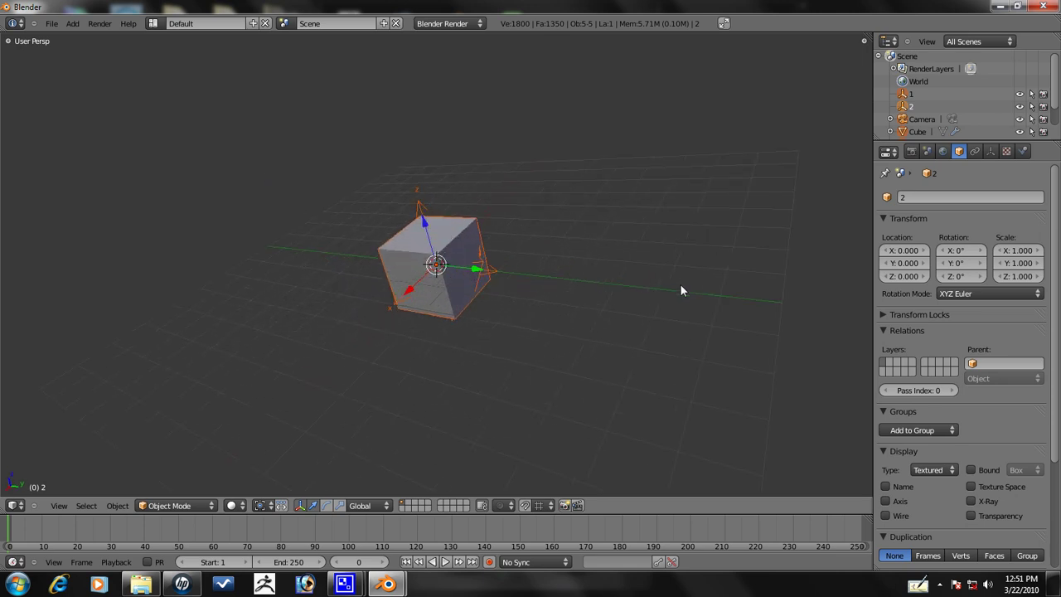
Open the viewport display settings and hide the X axis, the Y axis and the grid floor
key("n")
scroll(506, 273, "down", 2)
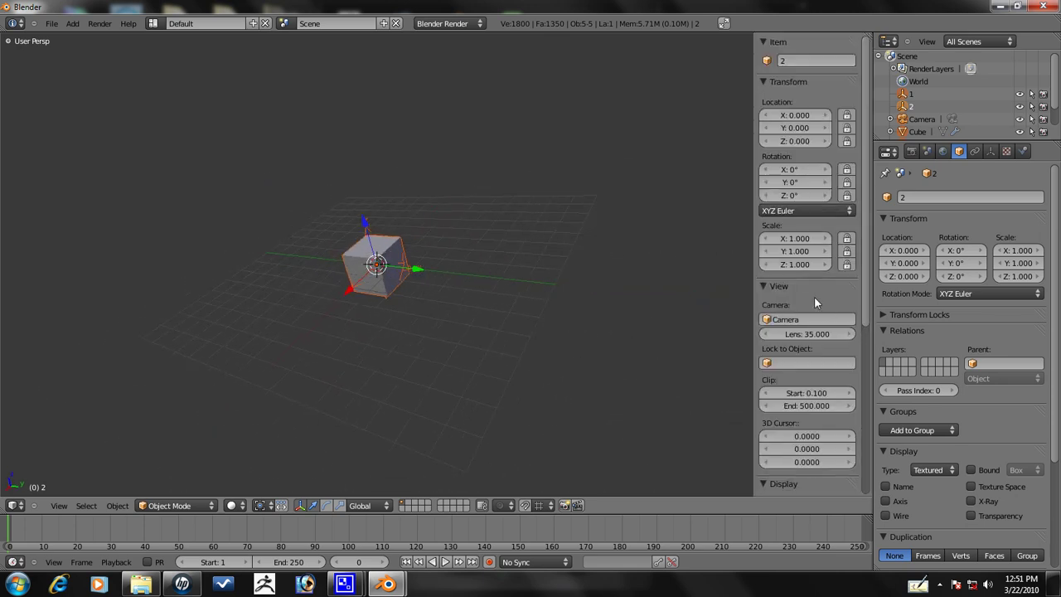
scroll(803, 274, "down", 2)
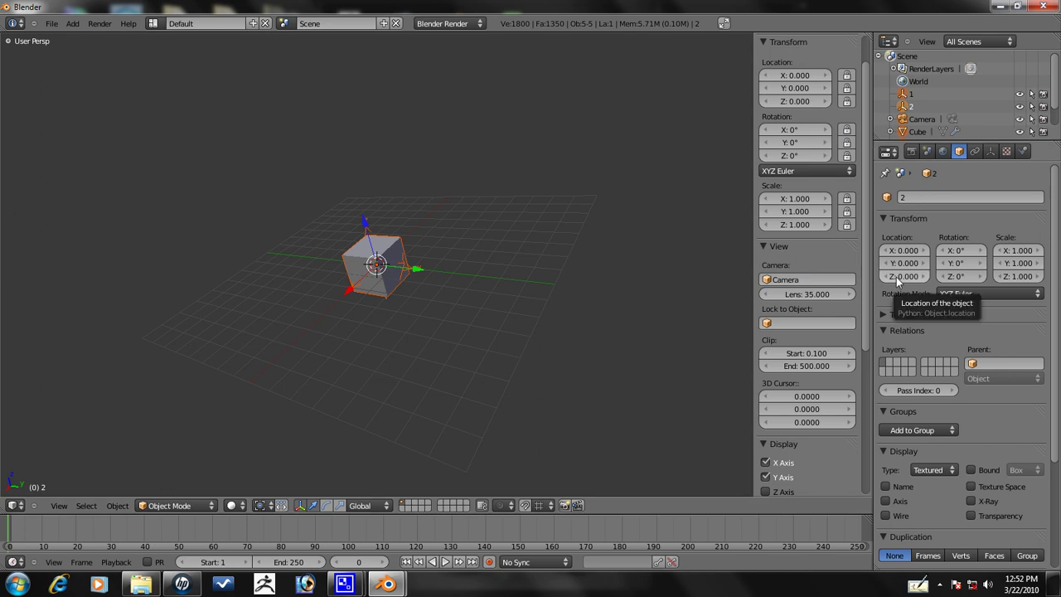
scroll(759, 343, "down", 4)
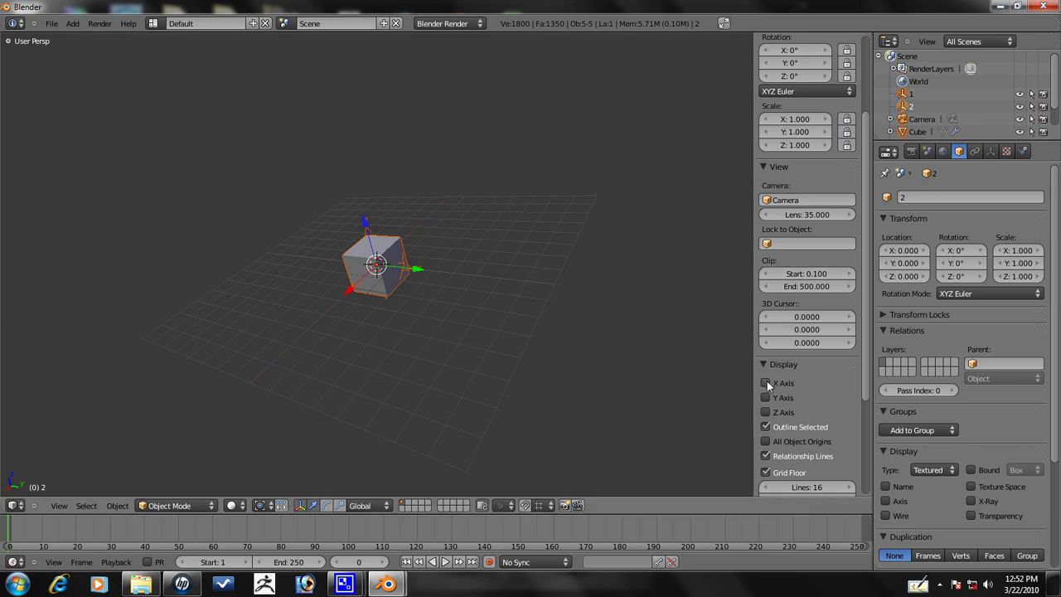
scroll(769, 392, "down", 4)
left_click(766, 393)
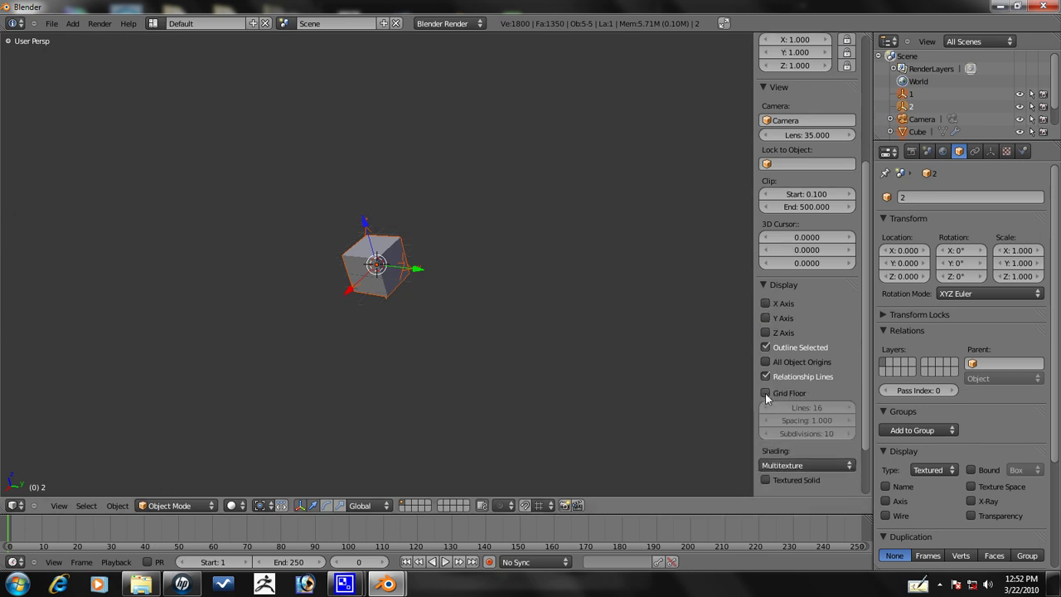
Turn the X and Y axis lines back on in the viewport display settings
middle_click_drag(319, 191, 738, 431)
scroll(332, 205, "down", 3)
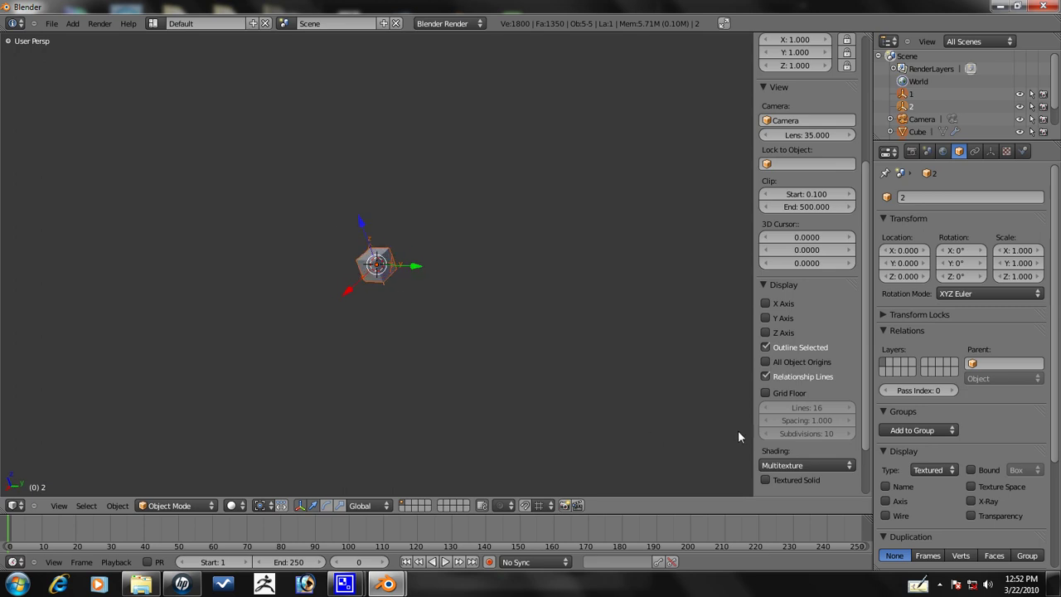
scroll(82, 203, "up", 5)
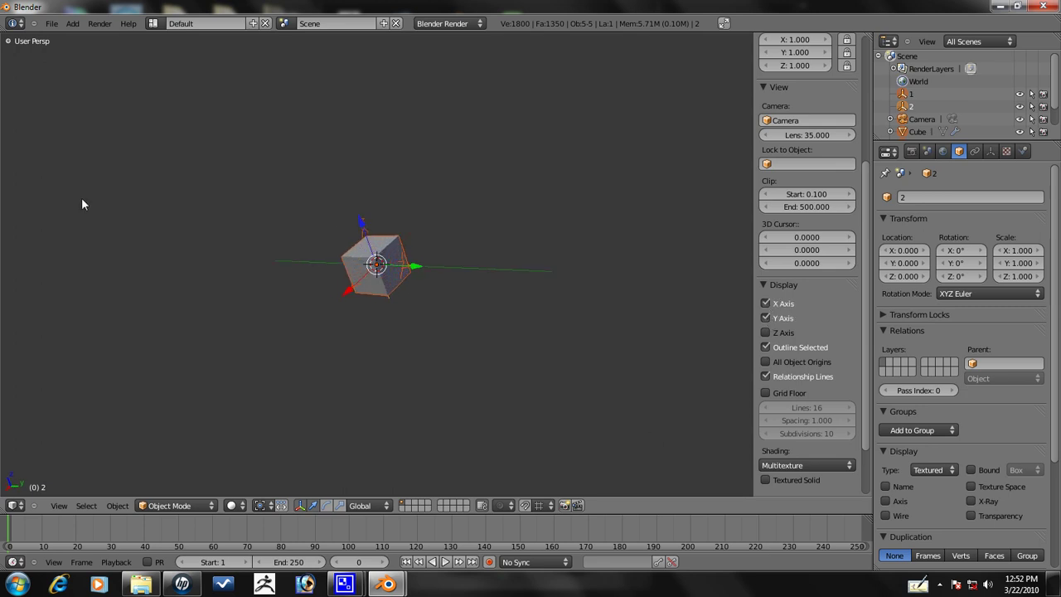
middle_click_drag(215, 216, 232, 231)
scroll(233, 232, "down", 3)
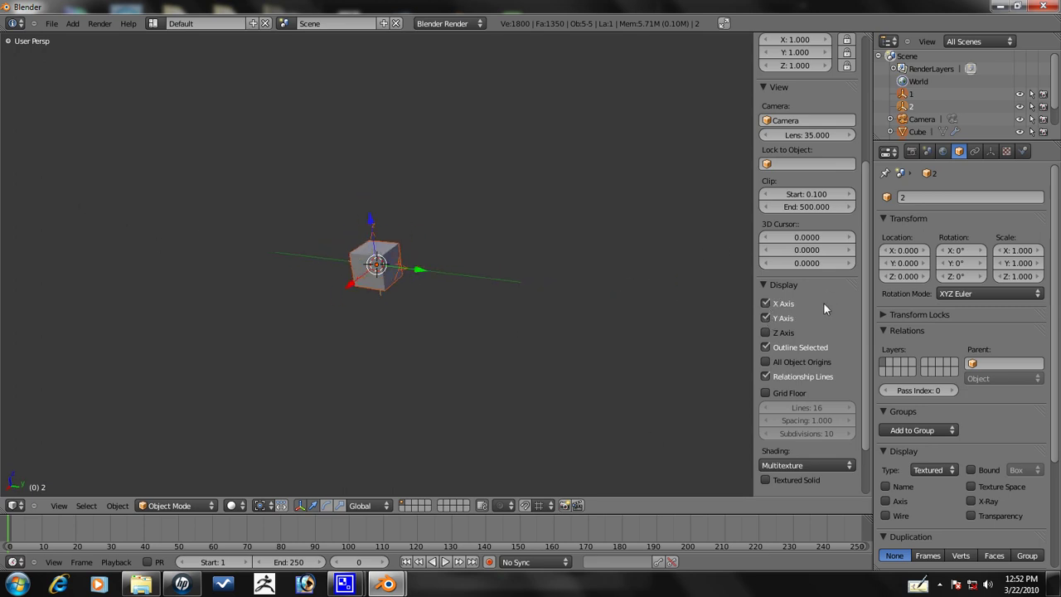
Try GLSL shading for the viewport, choose the shading mode once more, and close the viewport settings
scroll(824, 307, "down", 3)
left_click(810, 397)
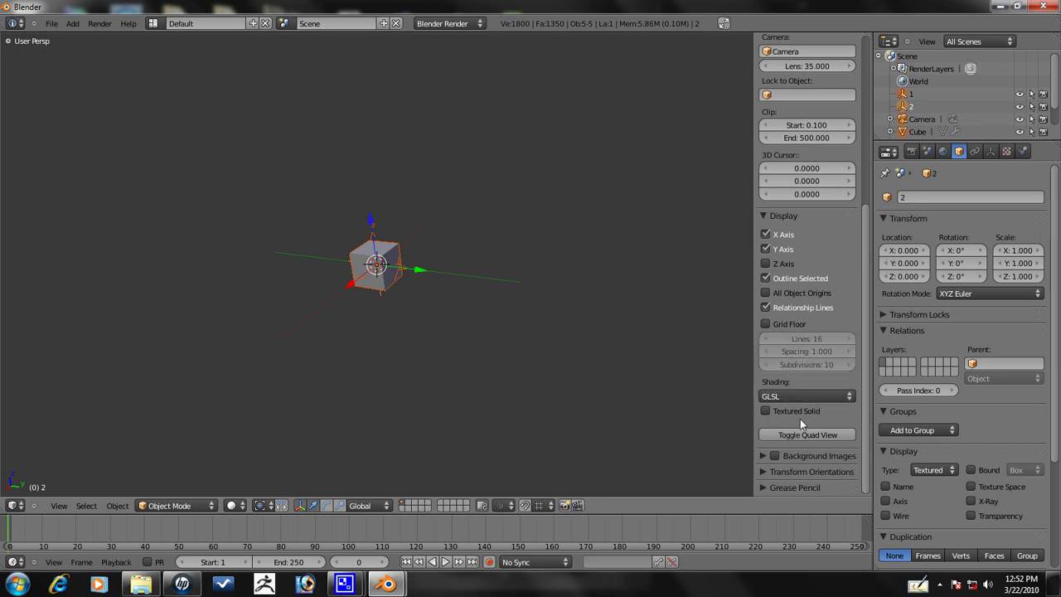
left_click(799, 397)
left_click(796, 367)
key("n")
scroll(685, 175, "down", 4)
middle_click_drag(473, 348, 579, 226)
scroll(570, 219, "up", 8)
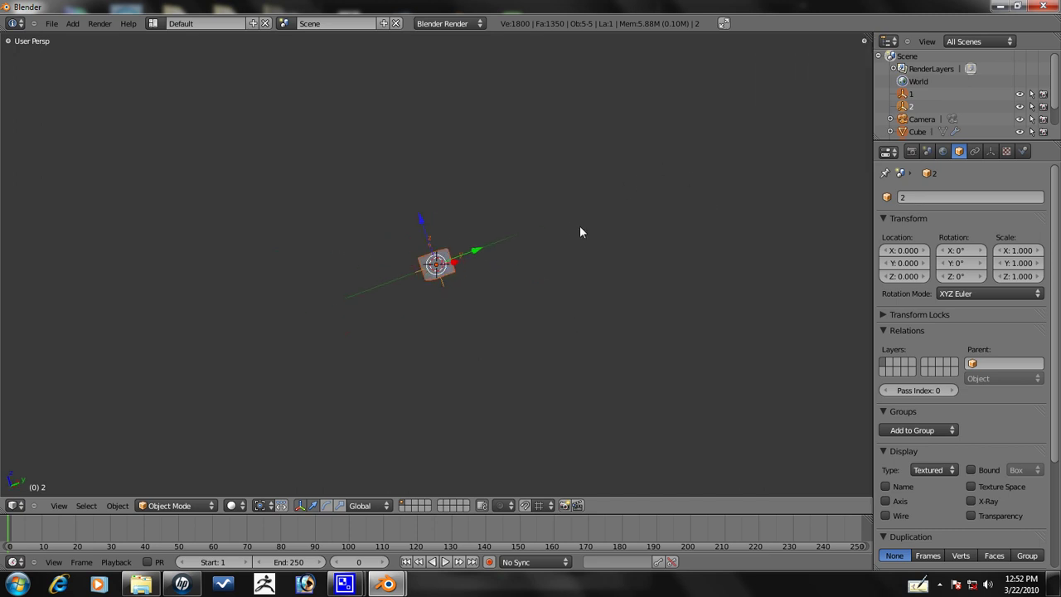
middle_click_drag(454, 315, 387, 340)
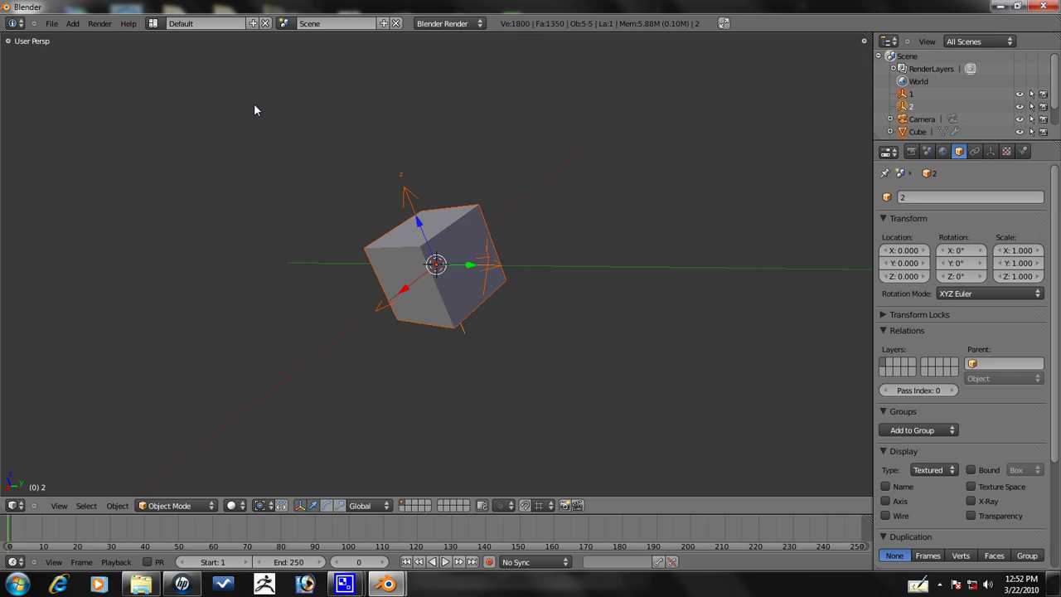
scroll(305, 354, "down", 2)
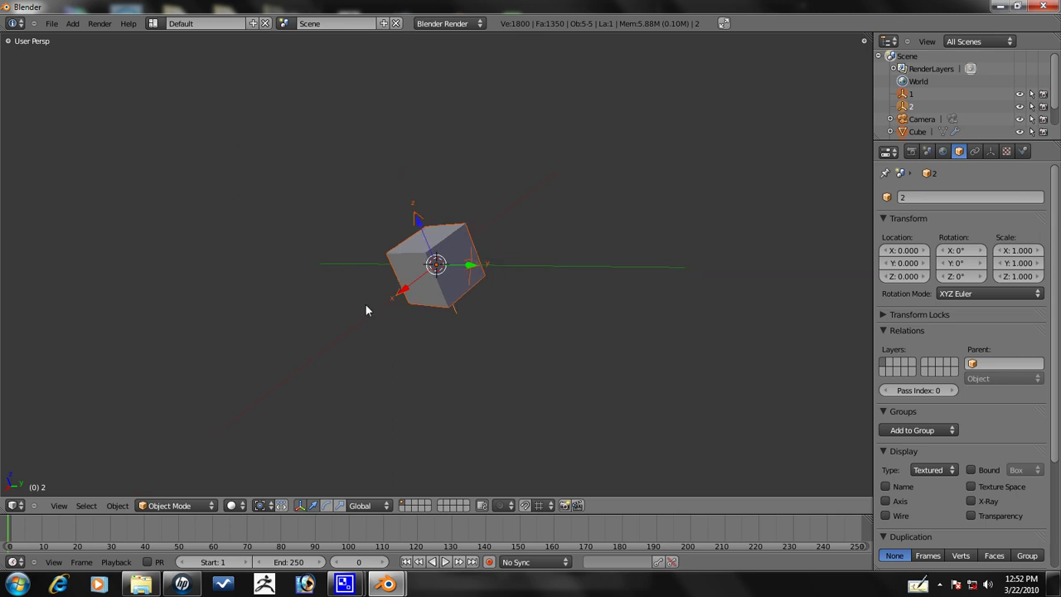